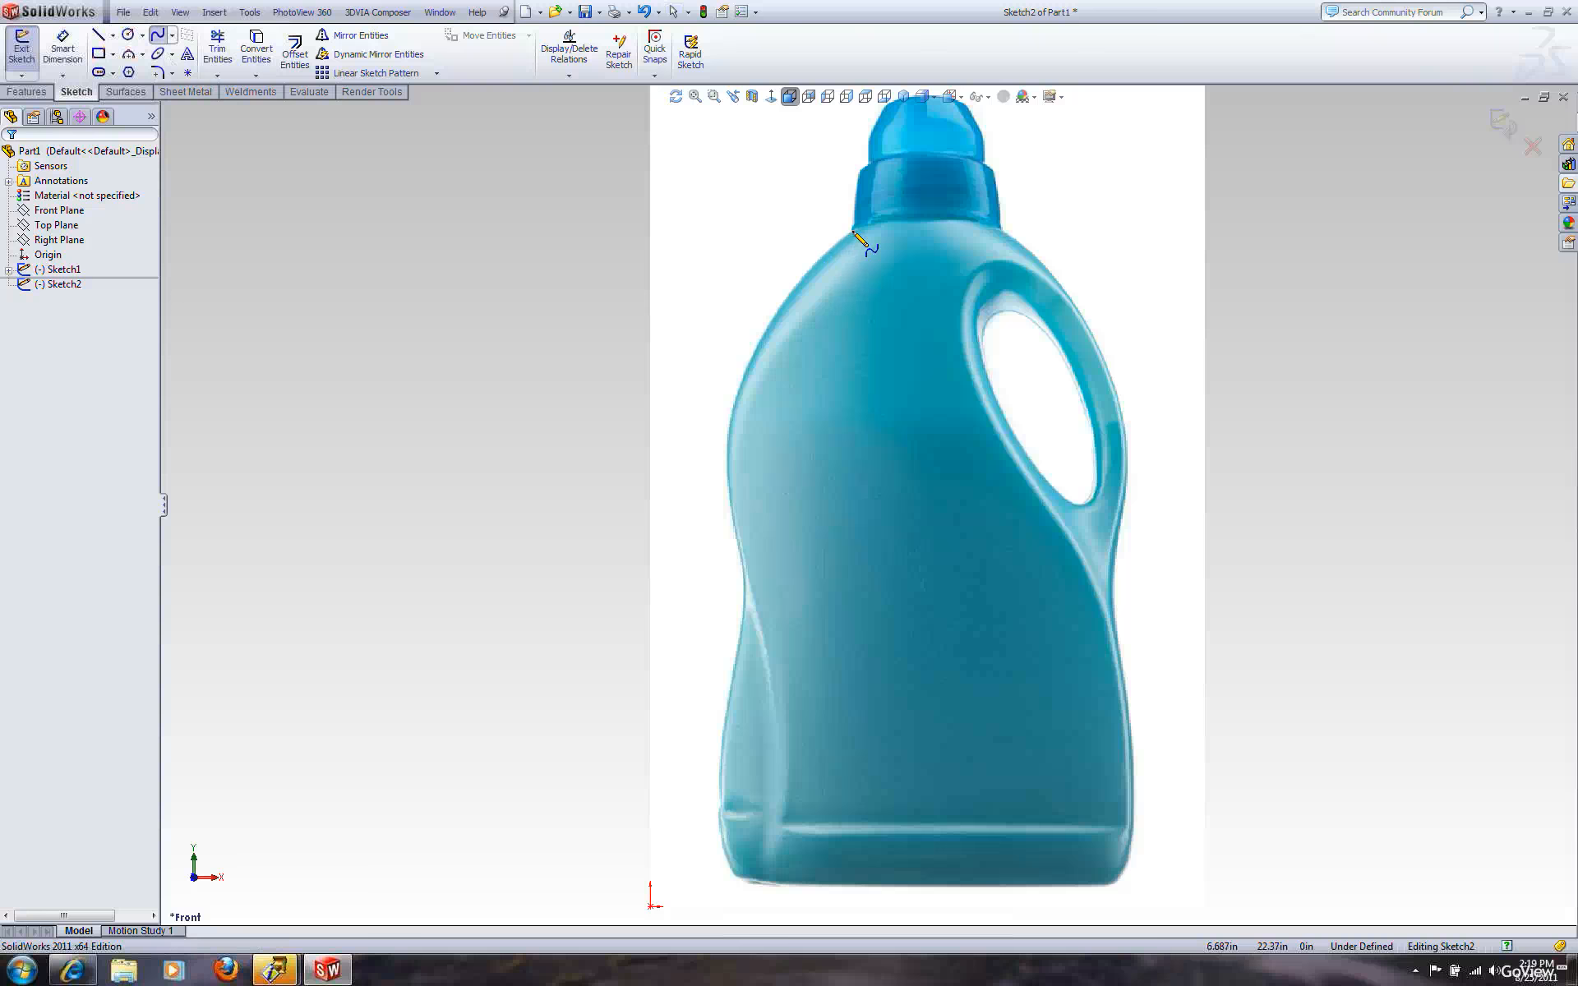
Sketch a spline tracing the bottle's left outline from the shoulder down to the base
click(852, 235)
click(756, 339)
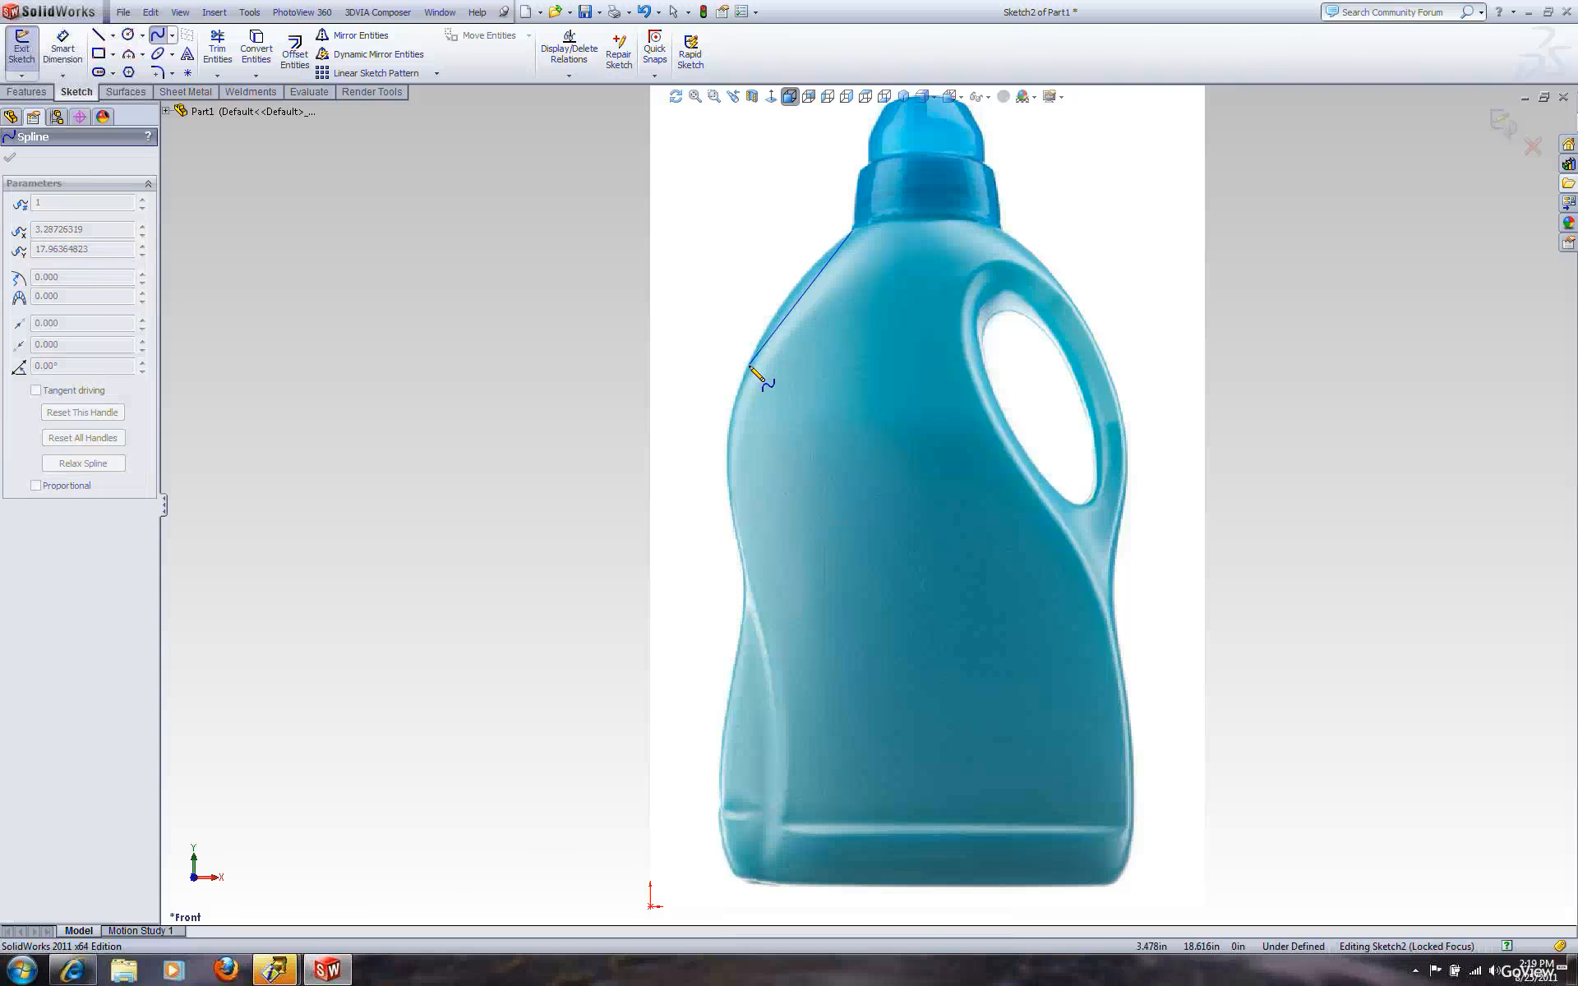
click(749, 365)
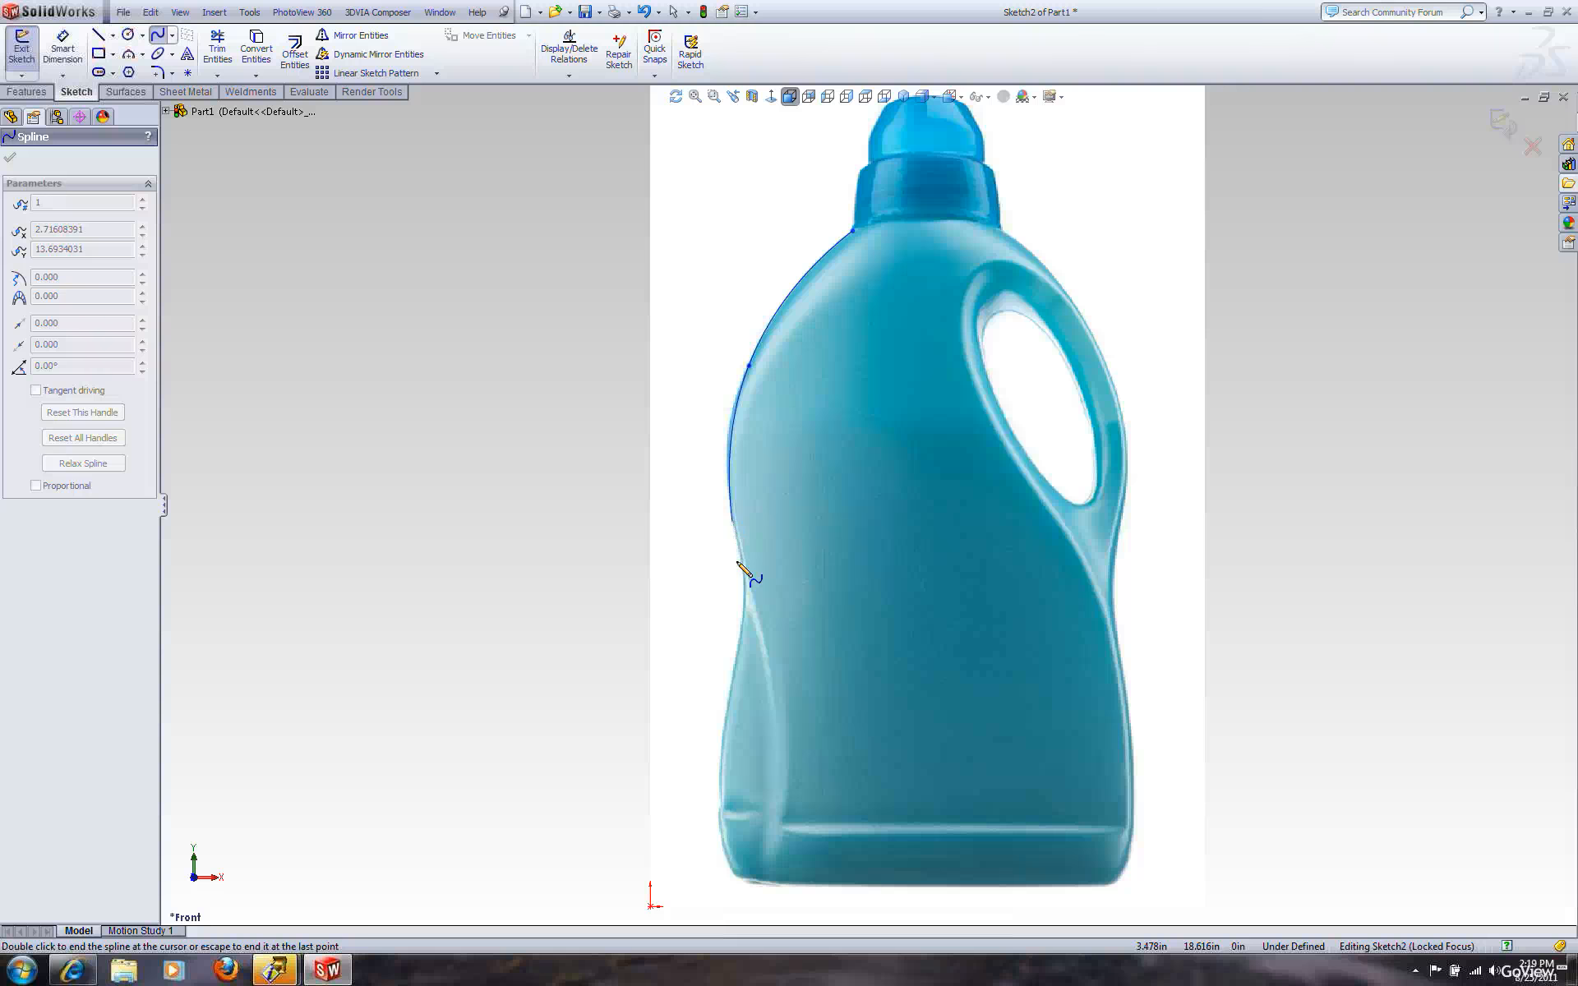
click(742, 615)
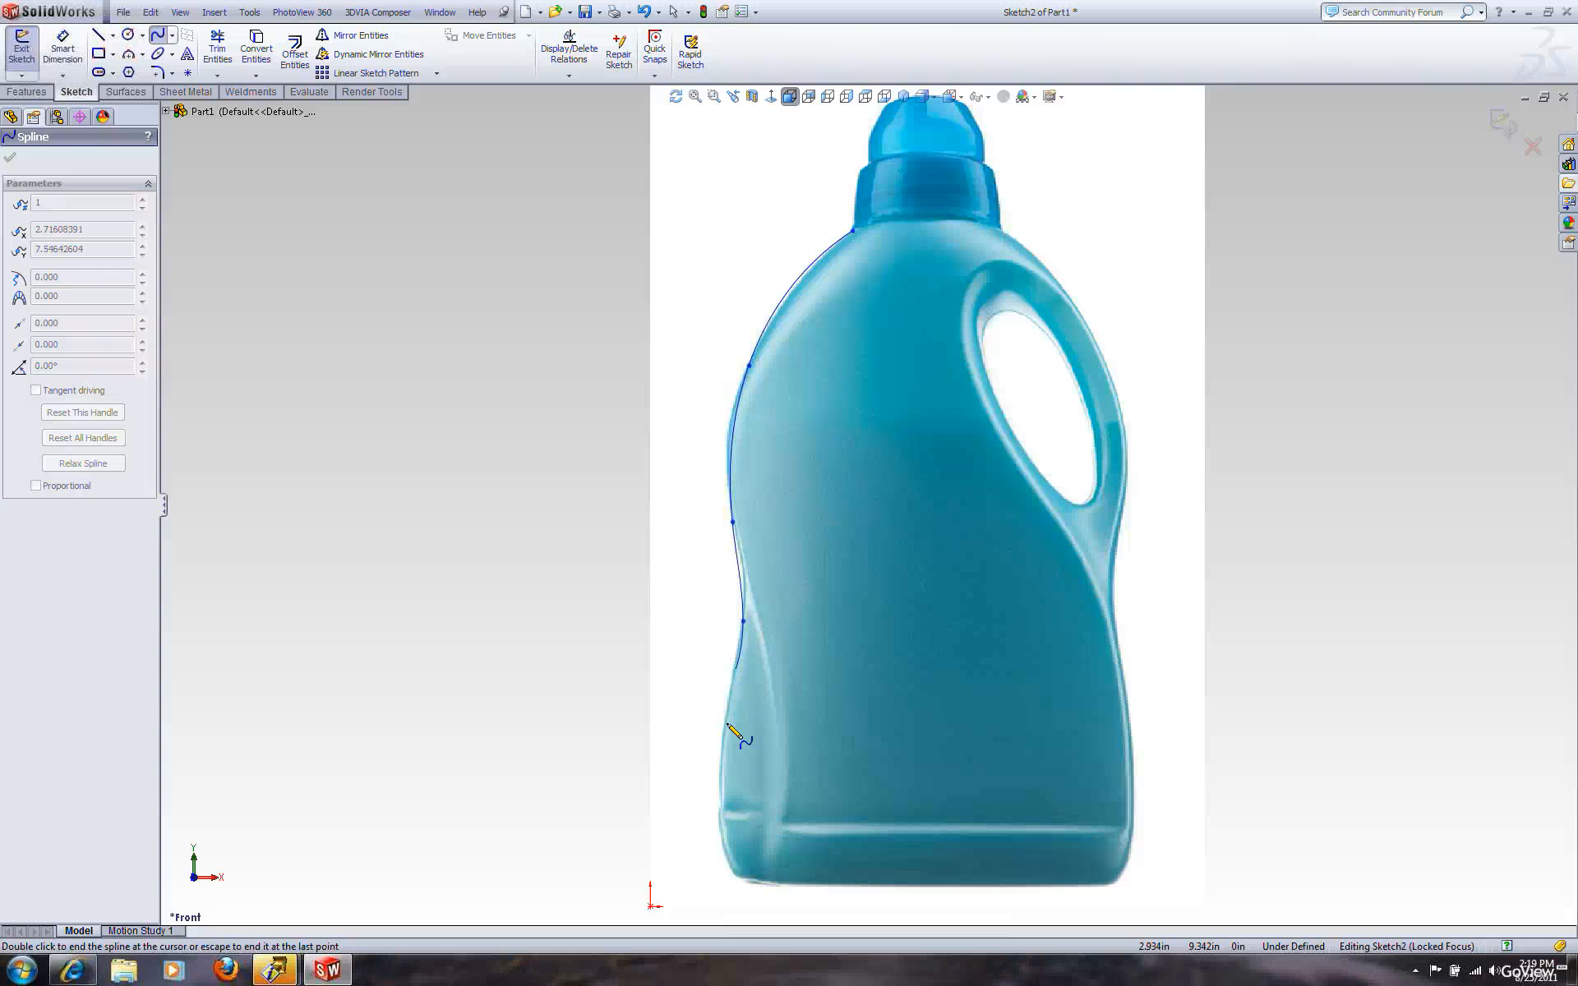
double_click(719, 799)
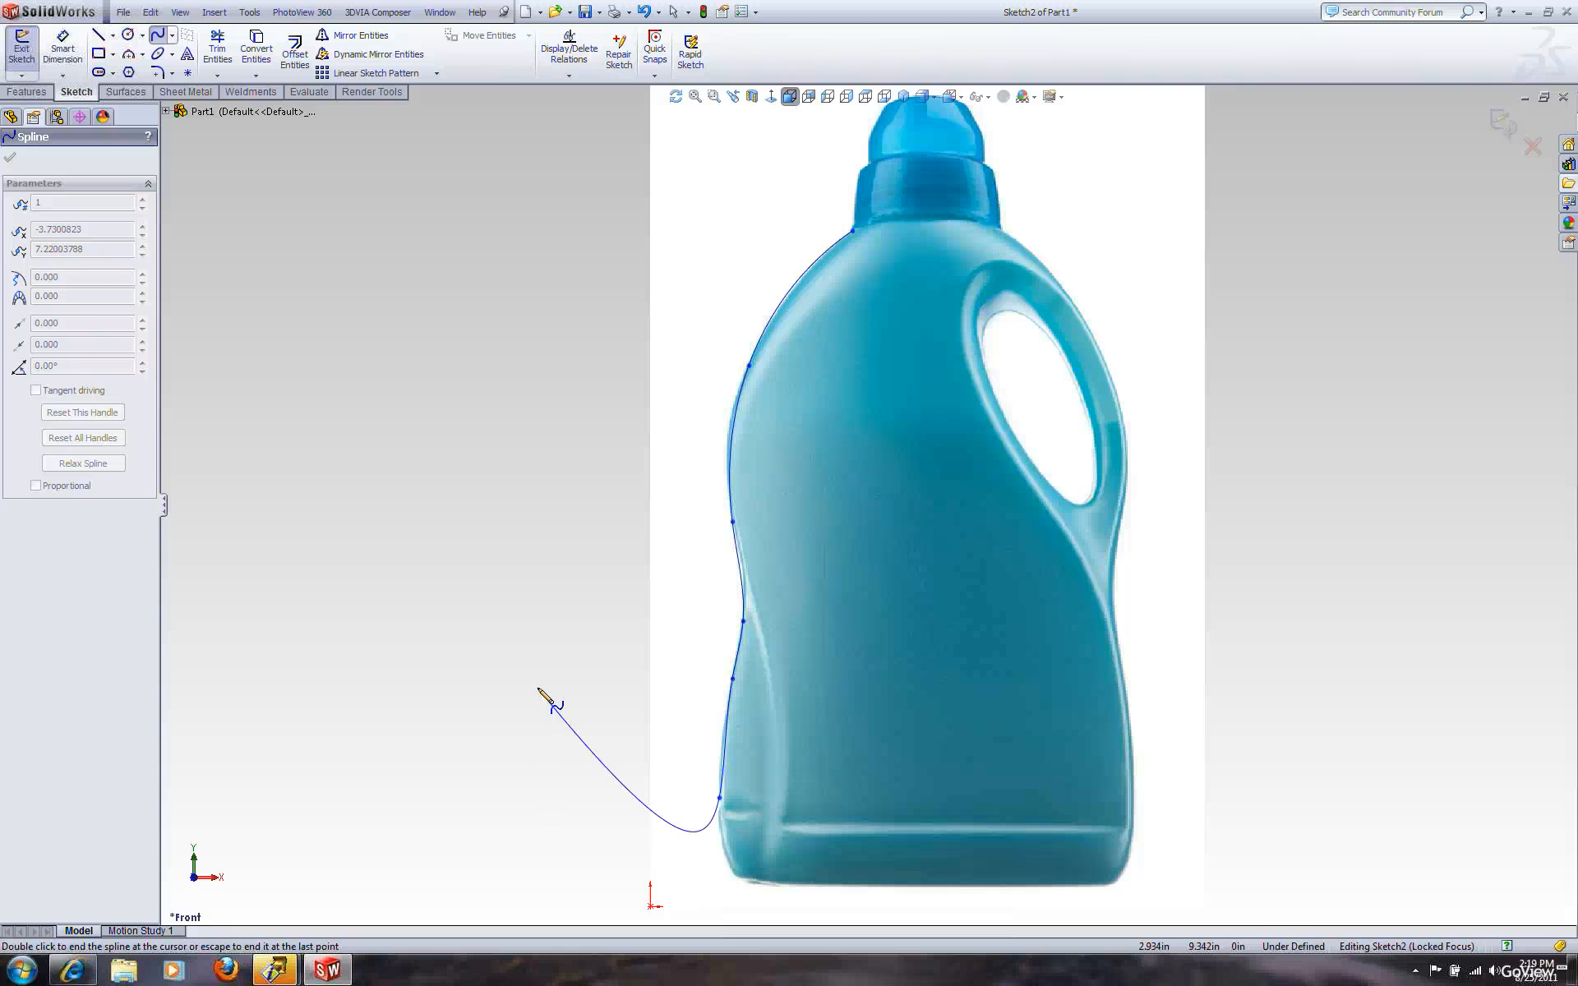
key(Escape)
key(Escape)
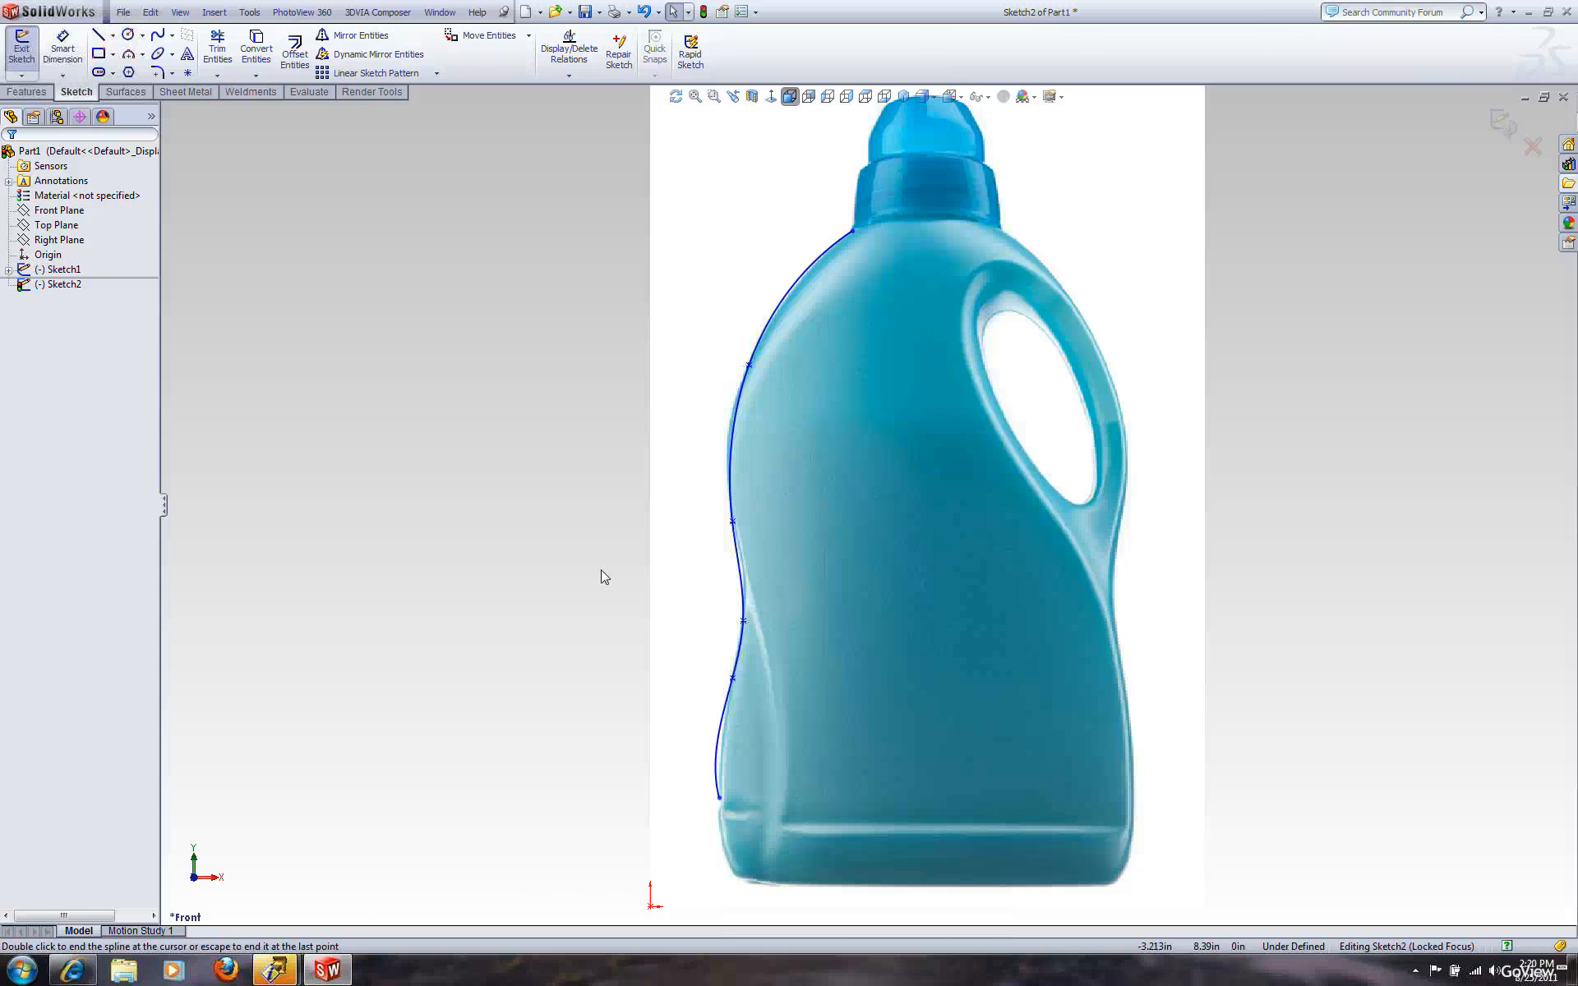
Drag an upper spline point on the left side so the curve hugs the bottle's outline
click(749, 367)
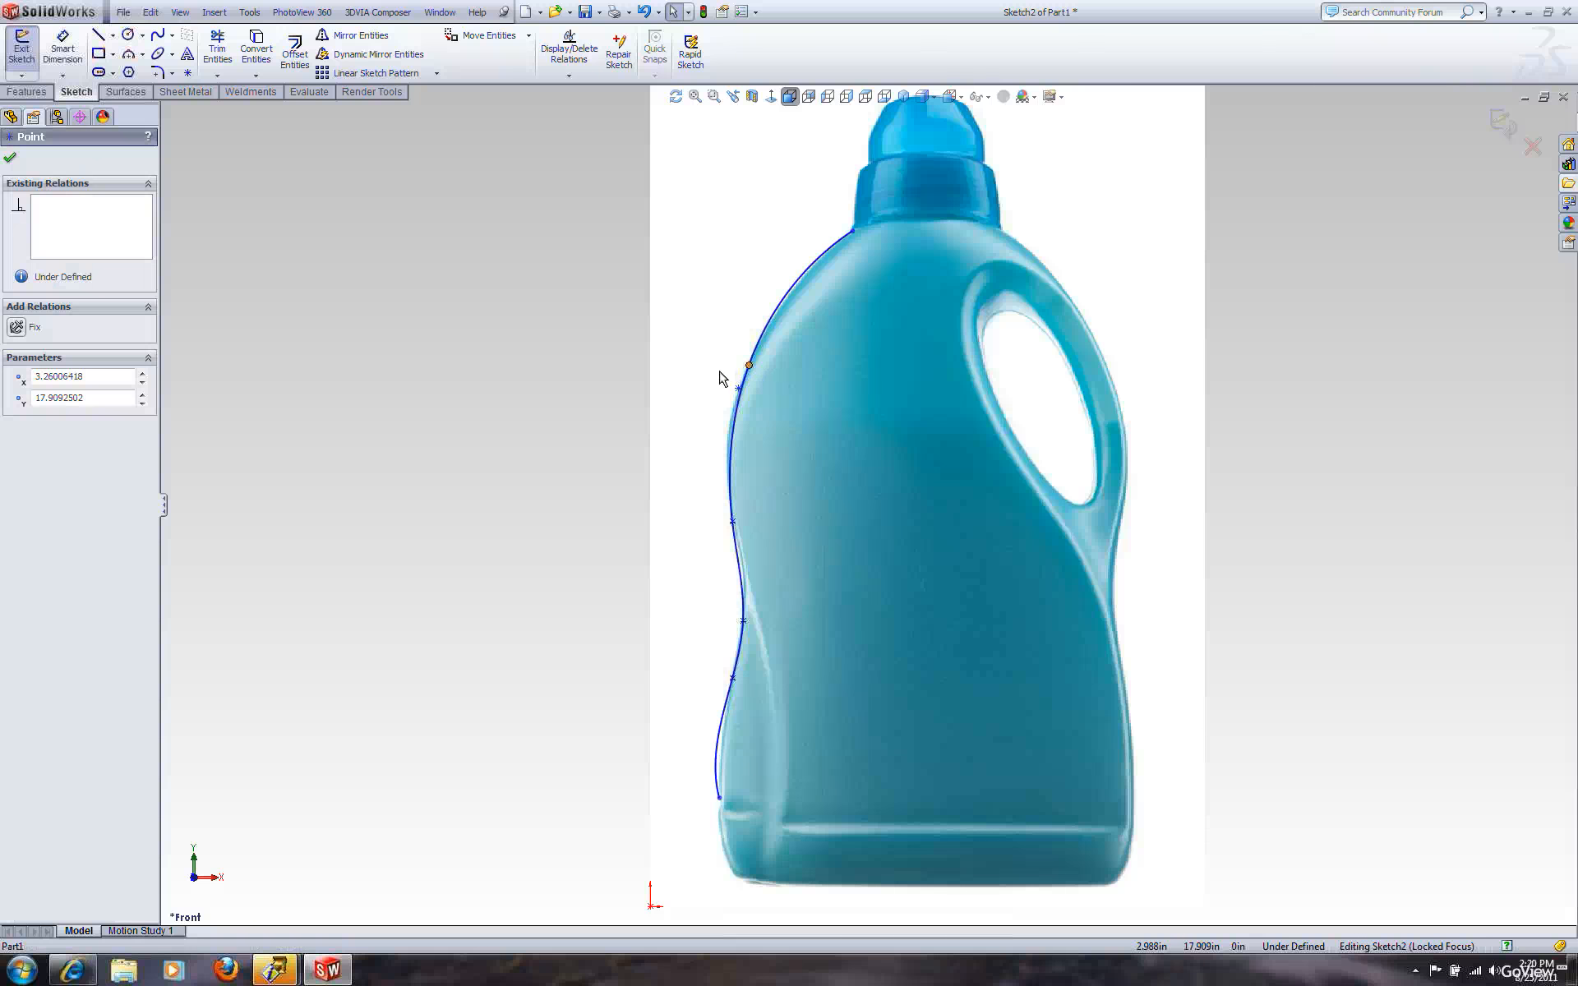
drag(750, 365, 732, 404)
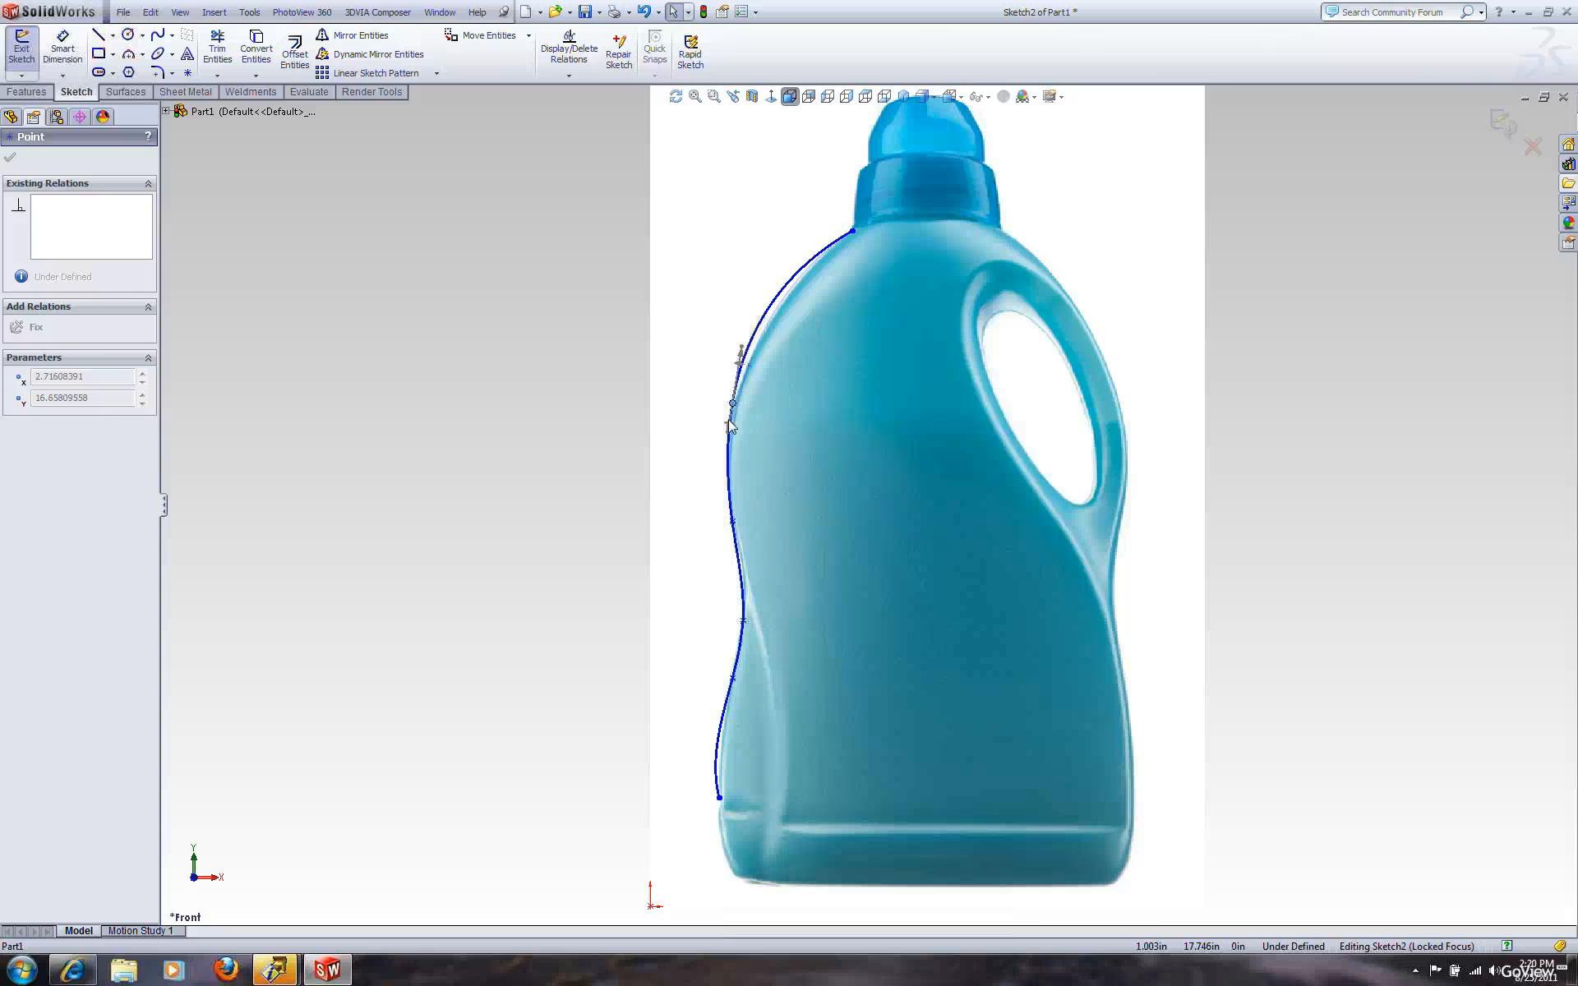
click(687, 349)
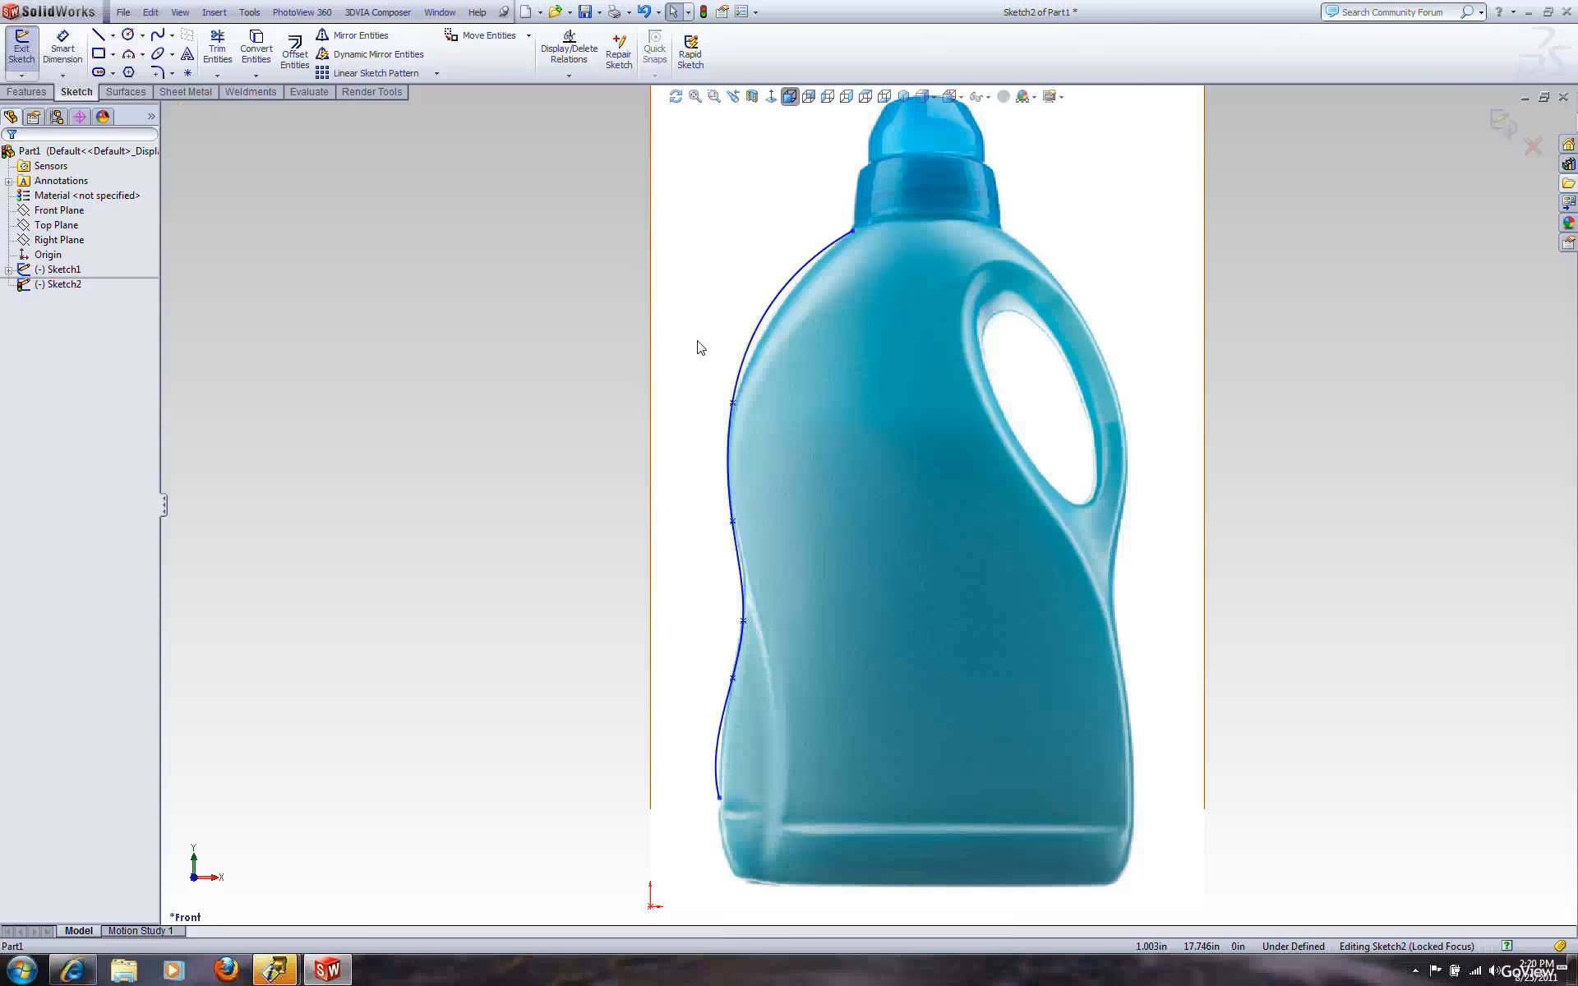
Insert an extra spline point on the shoulder curve
right_click(778, 290)
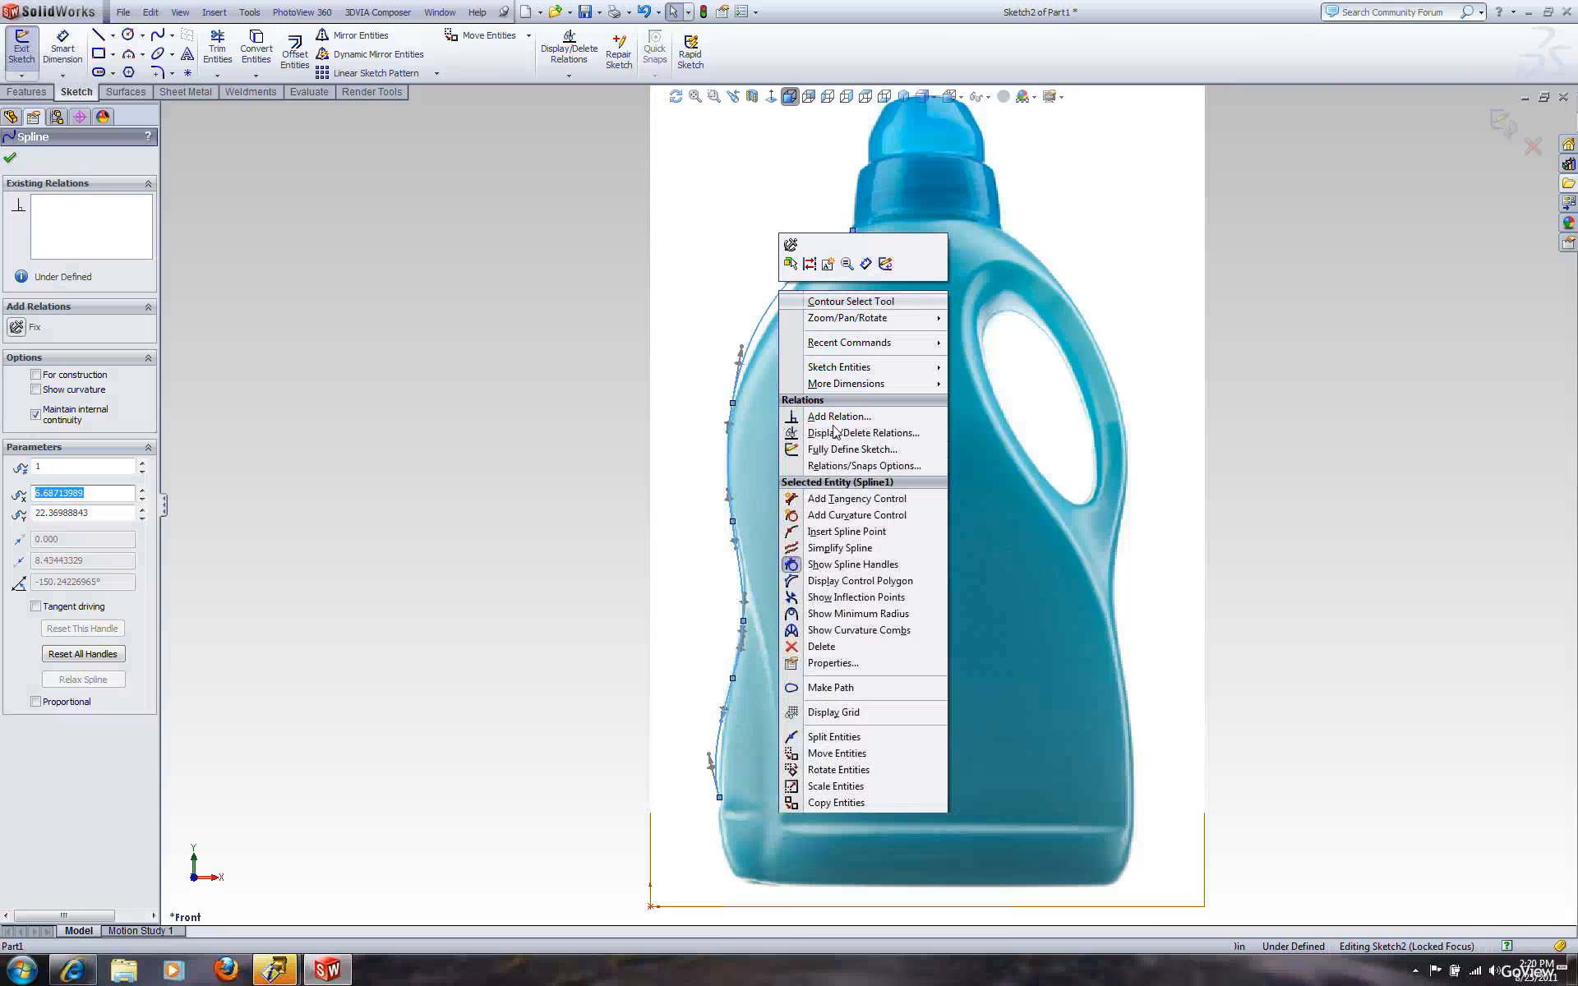
click(907, 536)
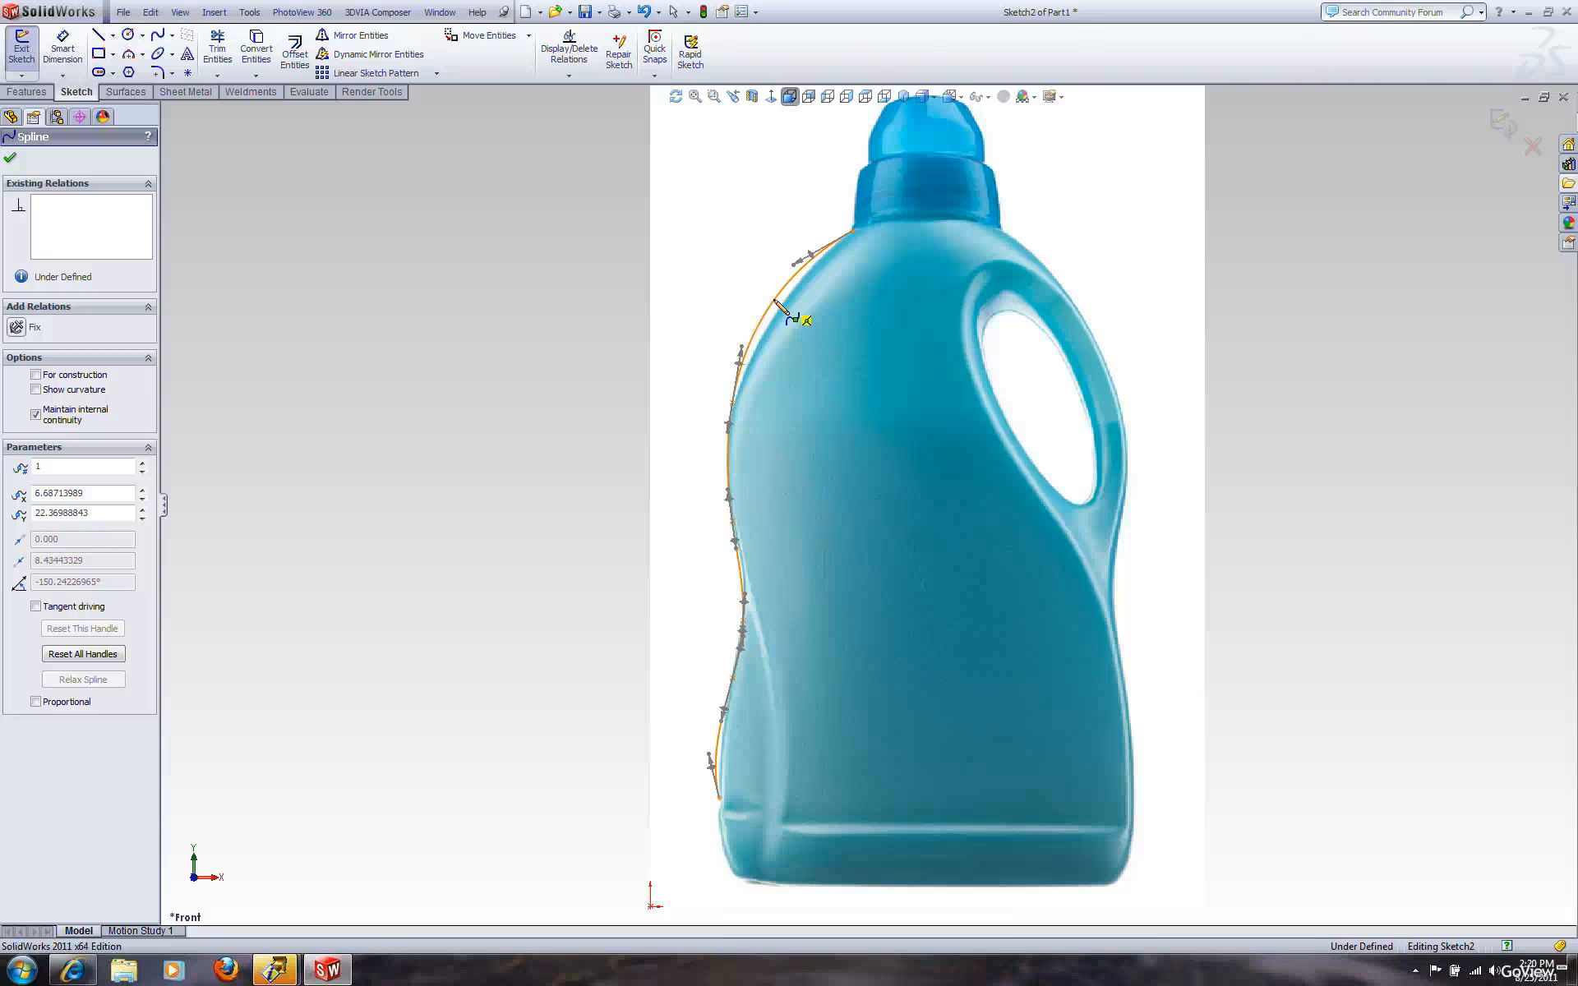
click(775, 300)
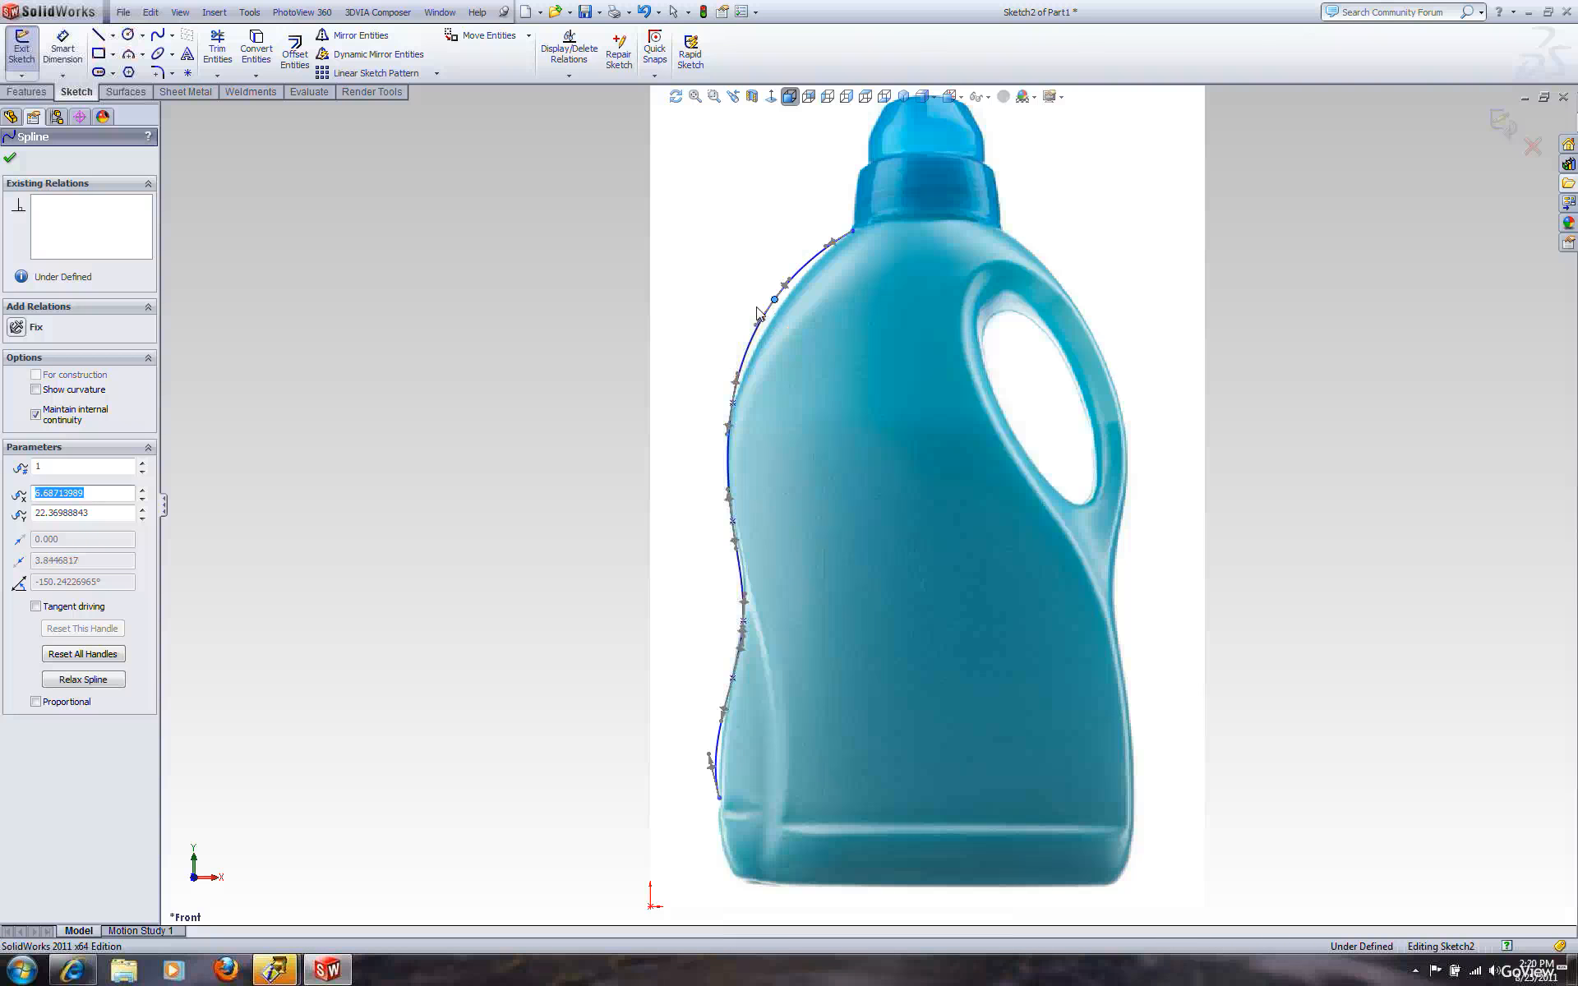
key(Escape)
Nudge the new shoulder point slightly along the outline
mouse_move(774, 301)
mouse_down()
mouse_move(737, 276)
mouse_move(783, 301)
mouse_up()
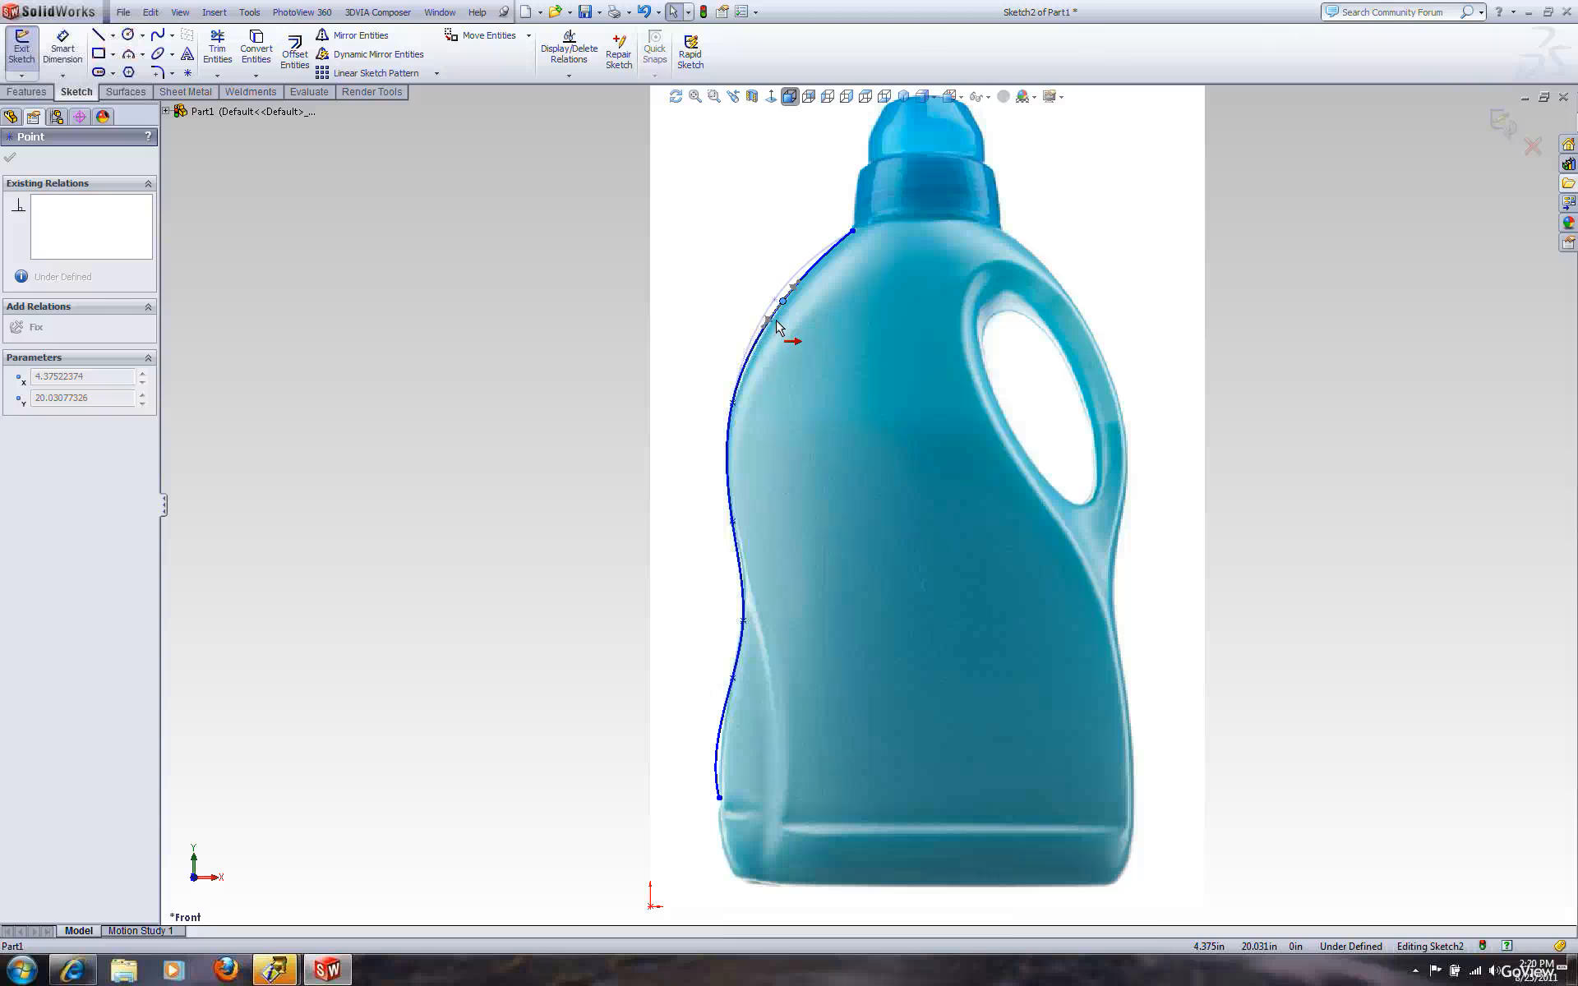
scroll(779, 329, down, 5)
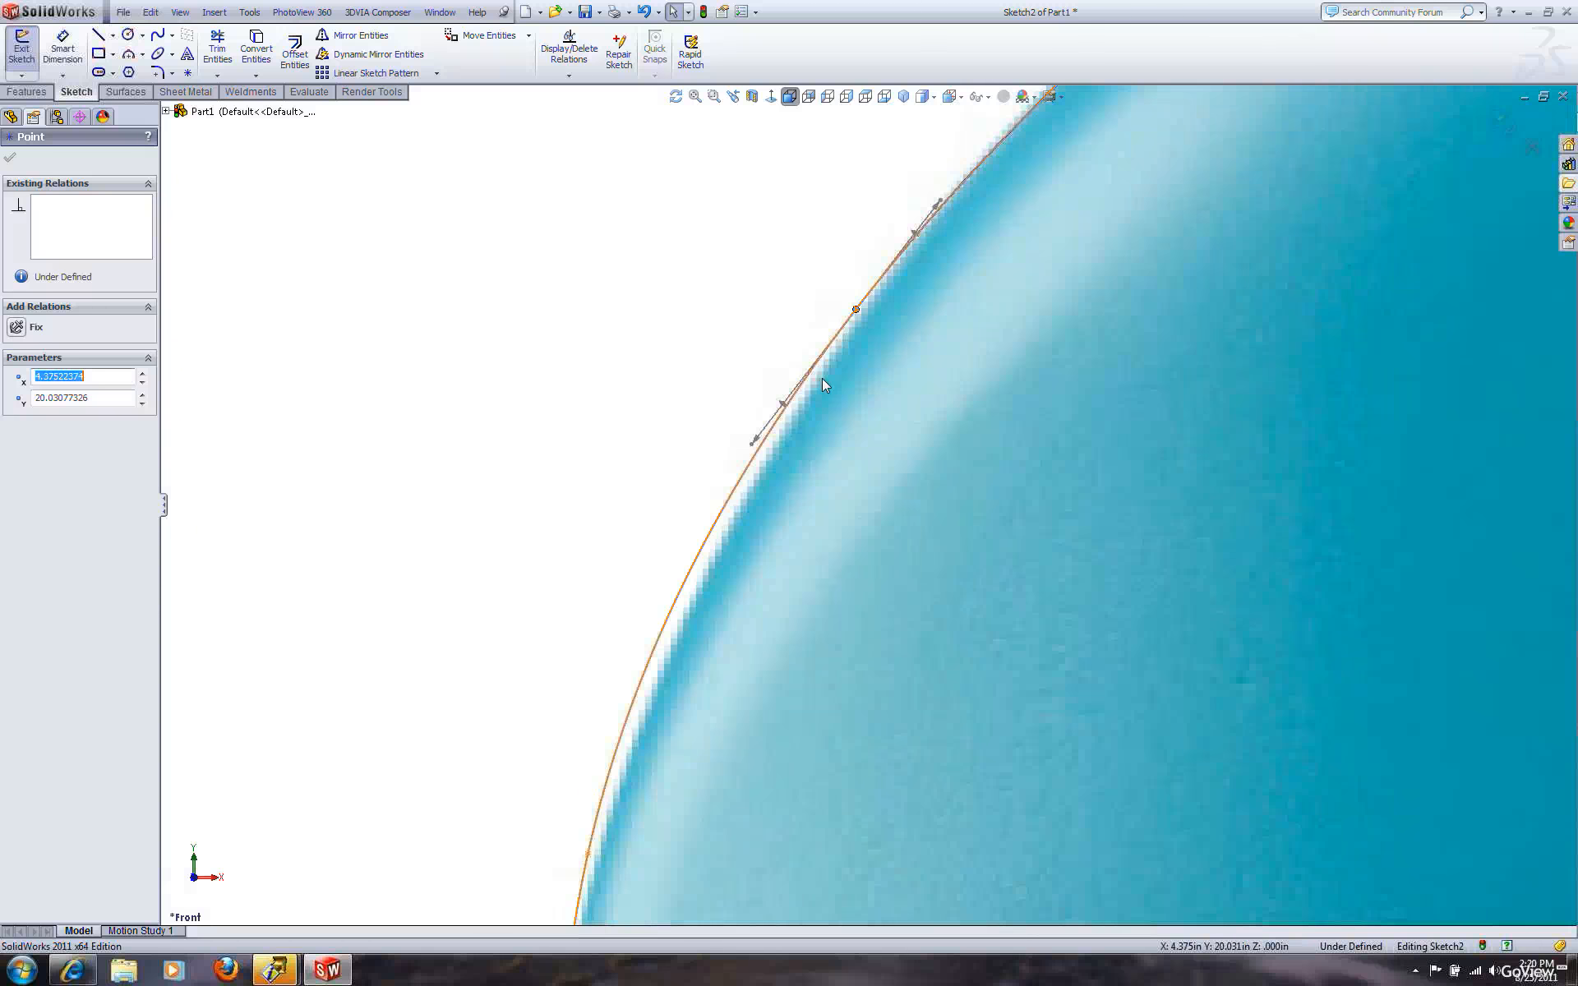
scroll(823, 380, down, 1)
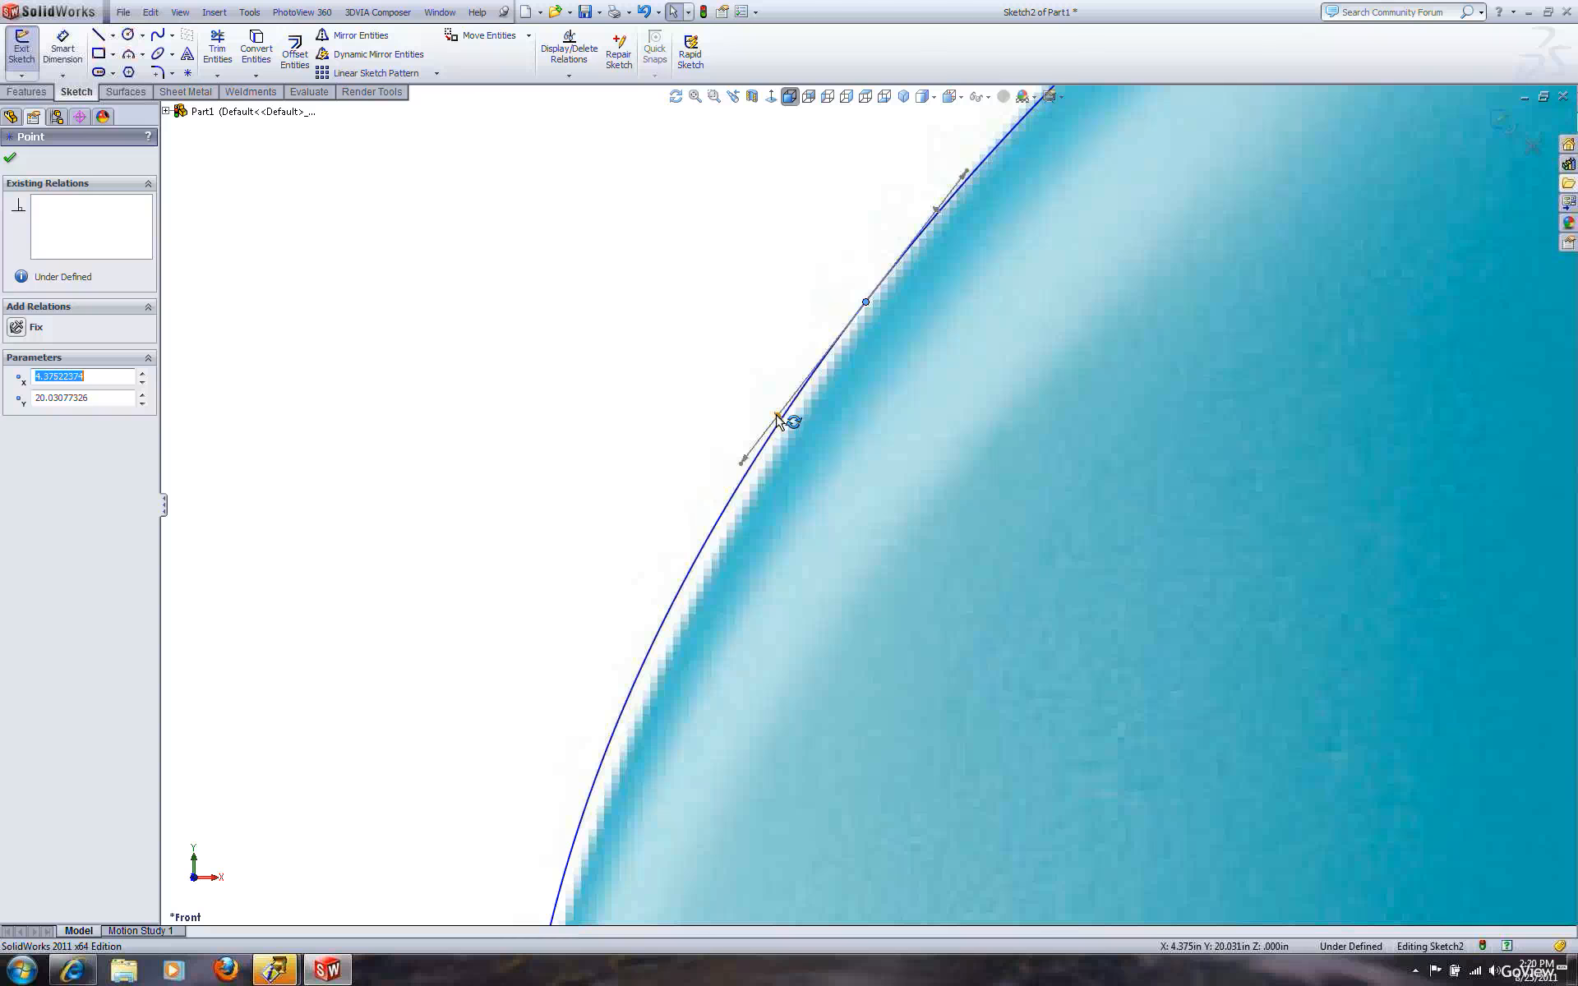
scroll(776, 473, down, 2)
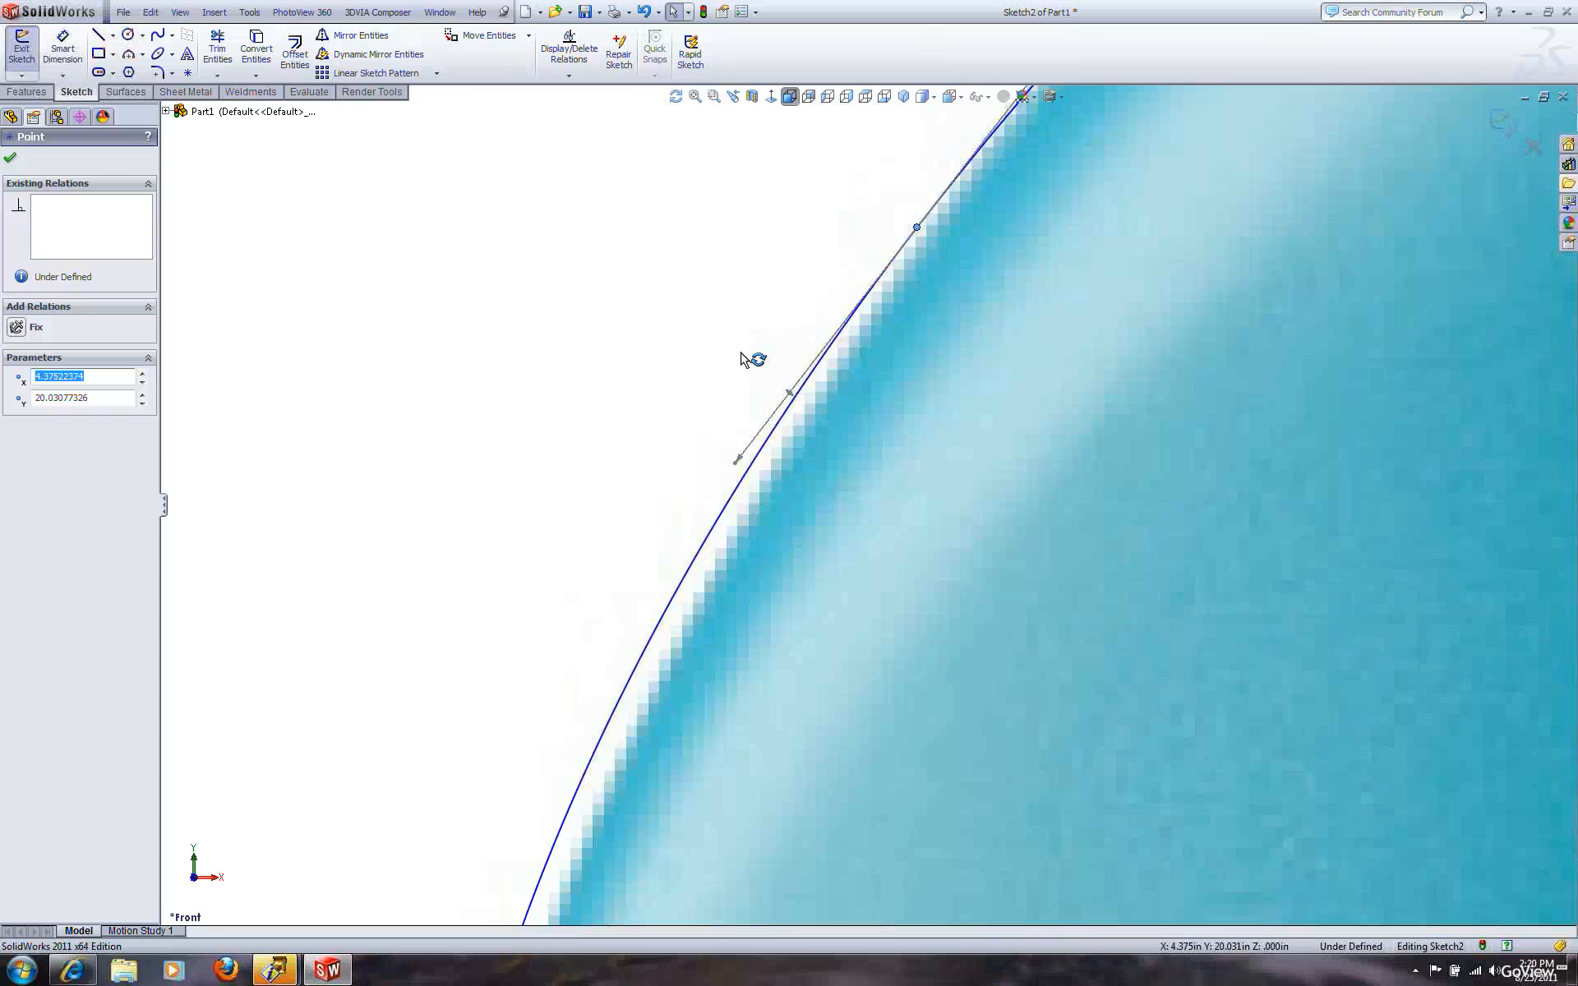
Drag the shoulder point's tangent handle to align the spline with the bottle edge
drag(756, 374, 778, 406)
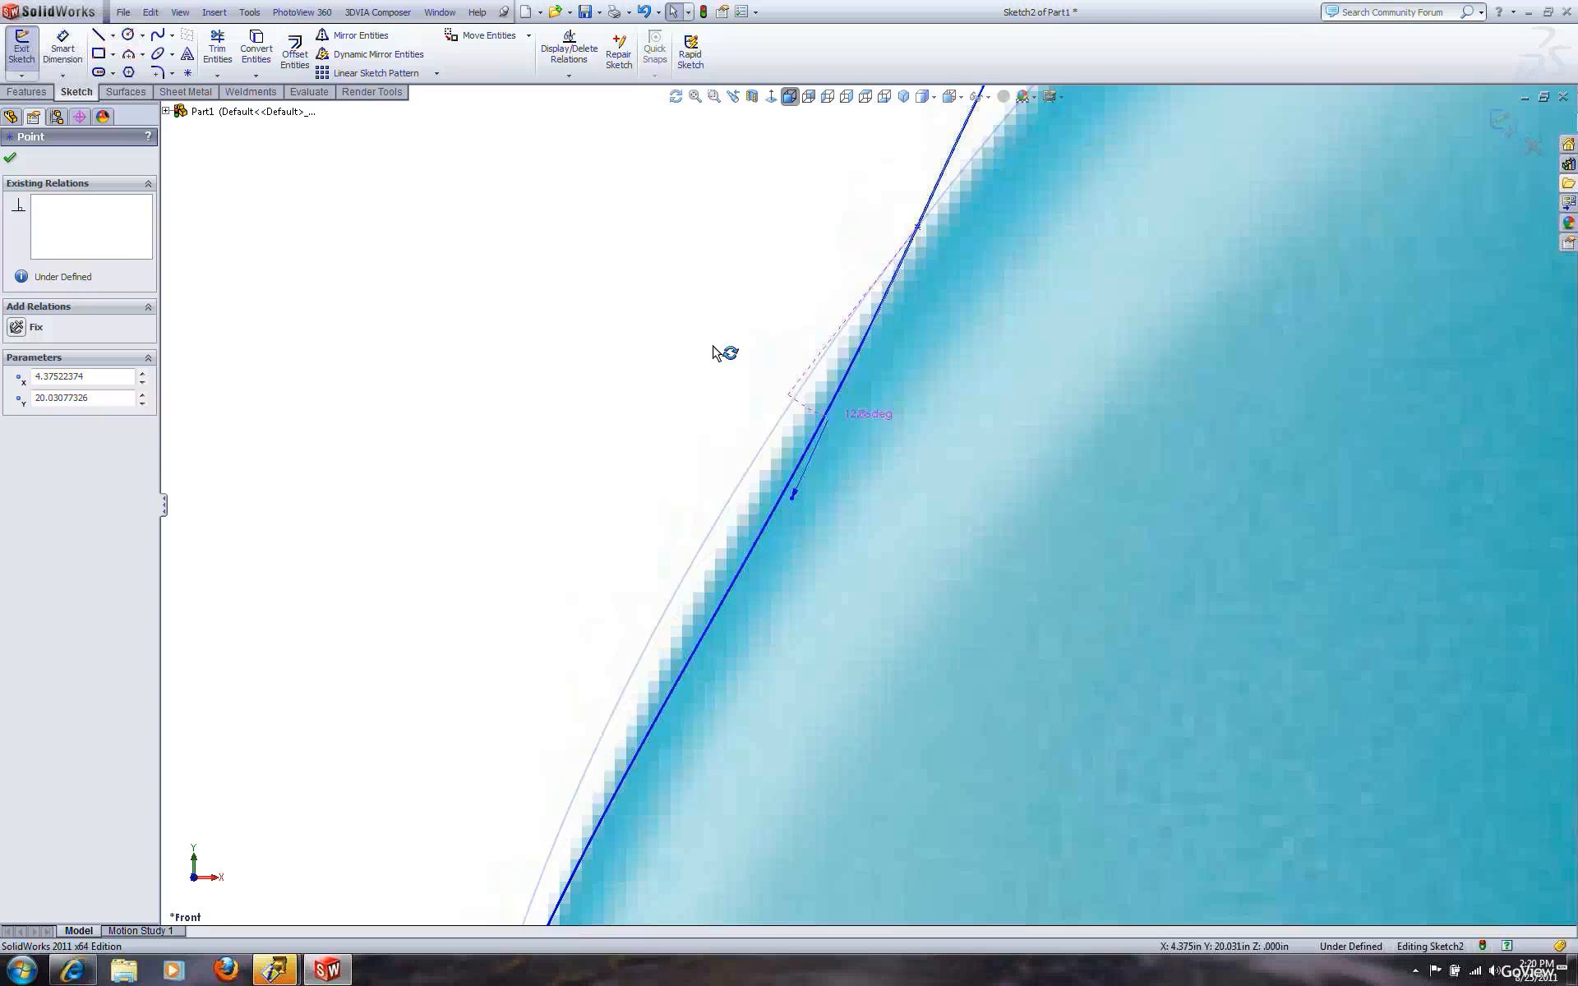
drag(713, 346, 516, 816)
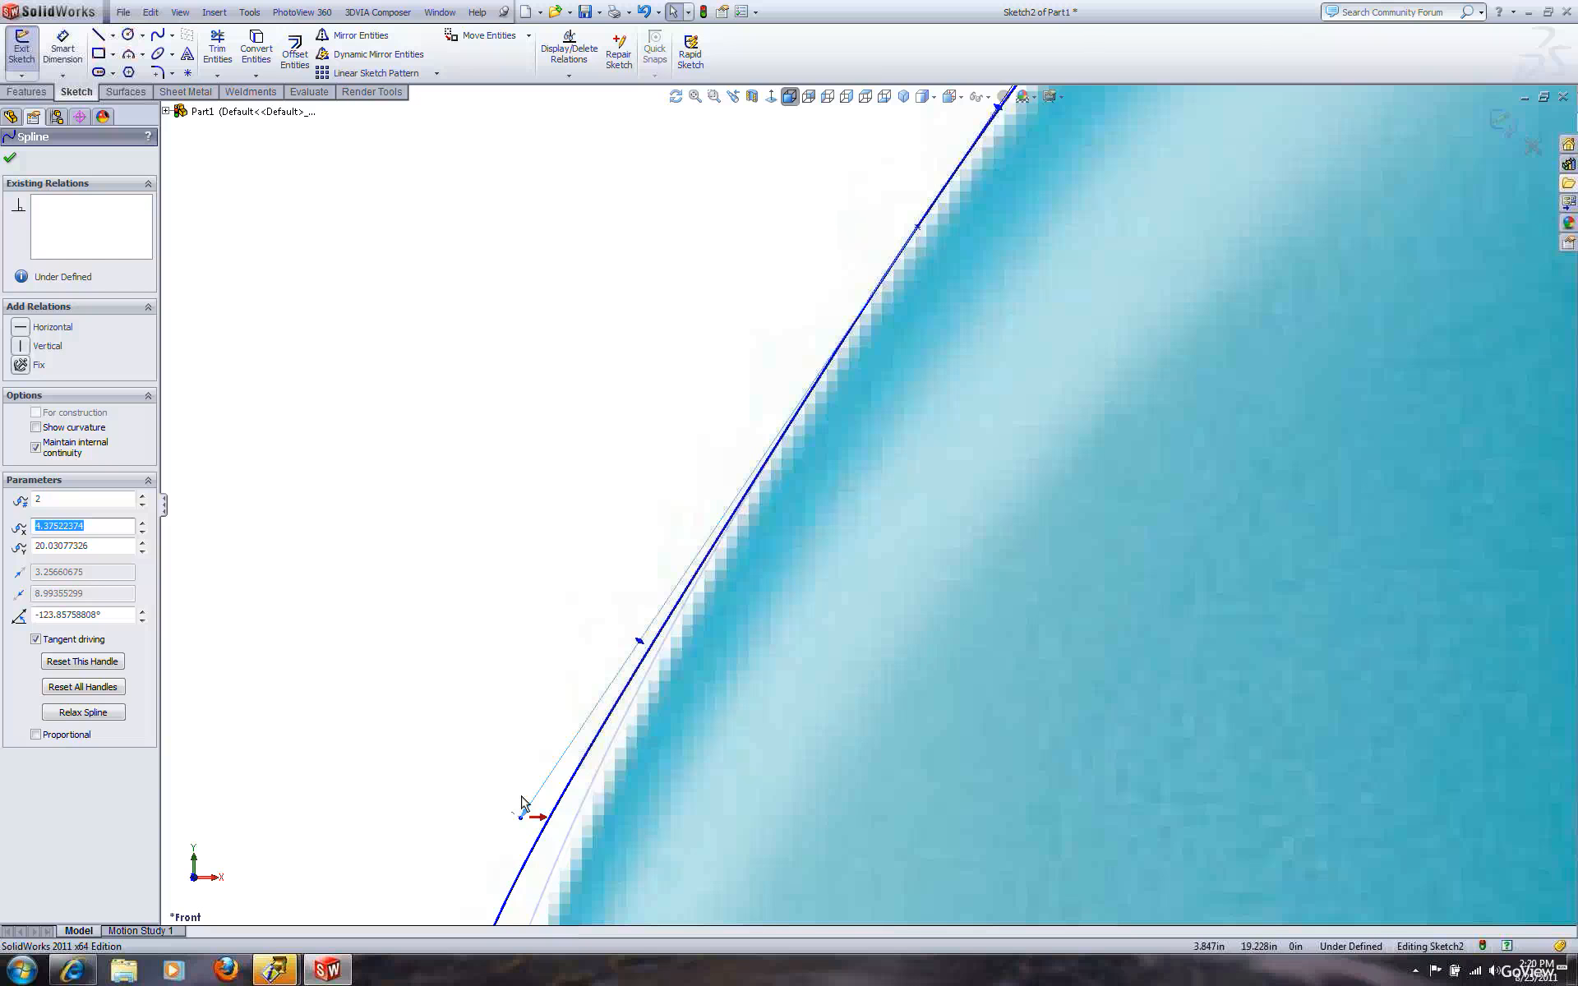
drag(670, 624, 787, 490)
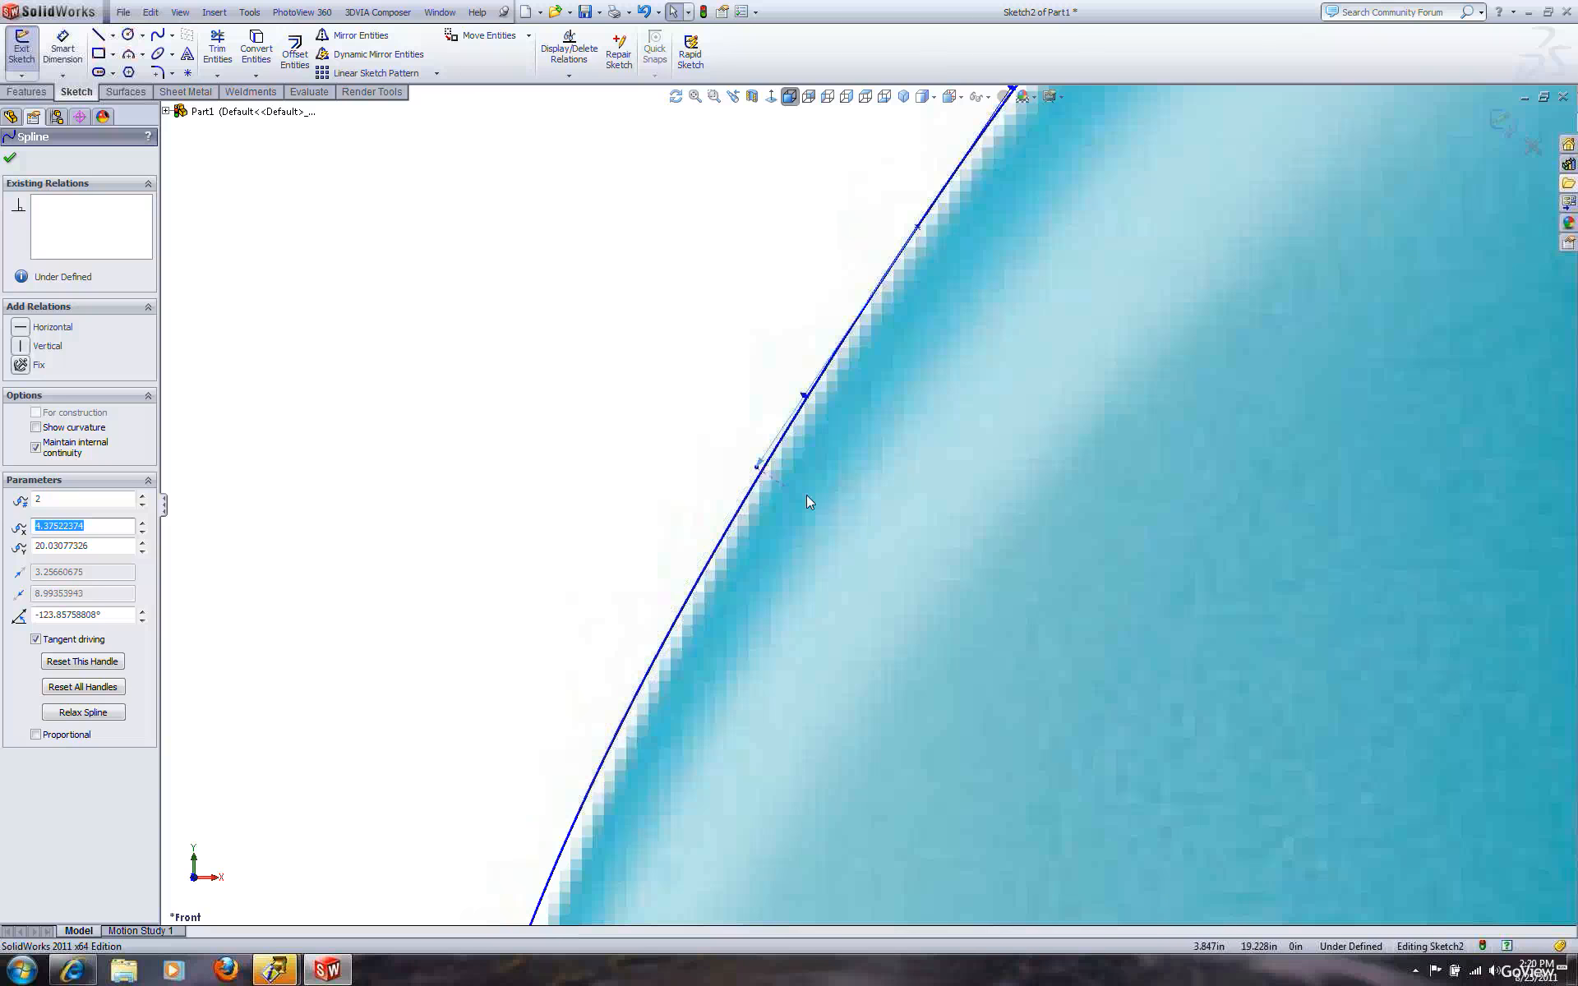
Readjust the tangent handle's direction and length so the shoulder curve follows the outline
scroll(804, 490, up, 3)
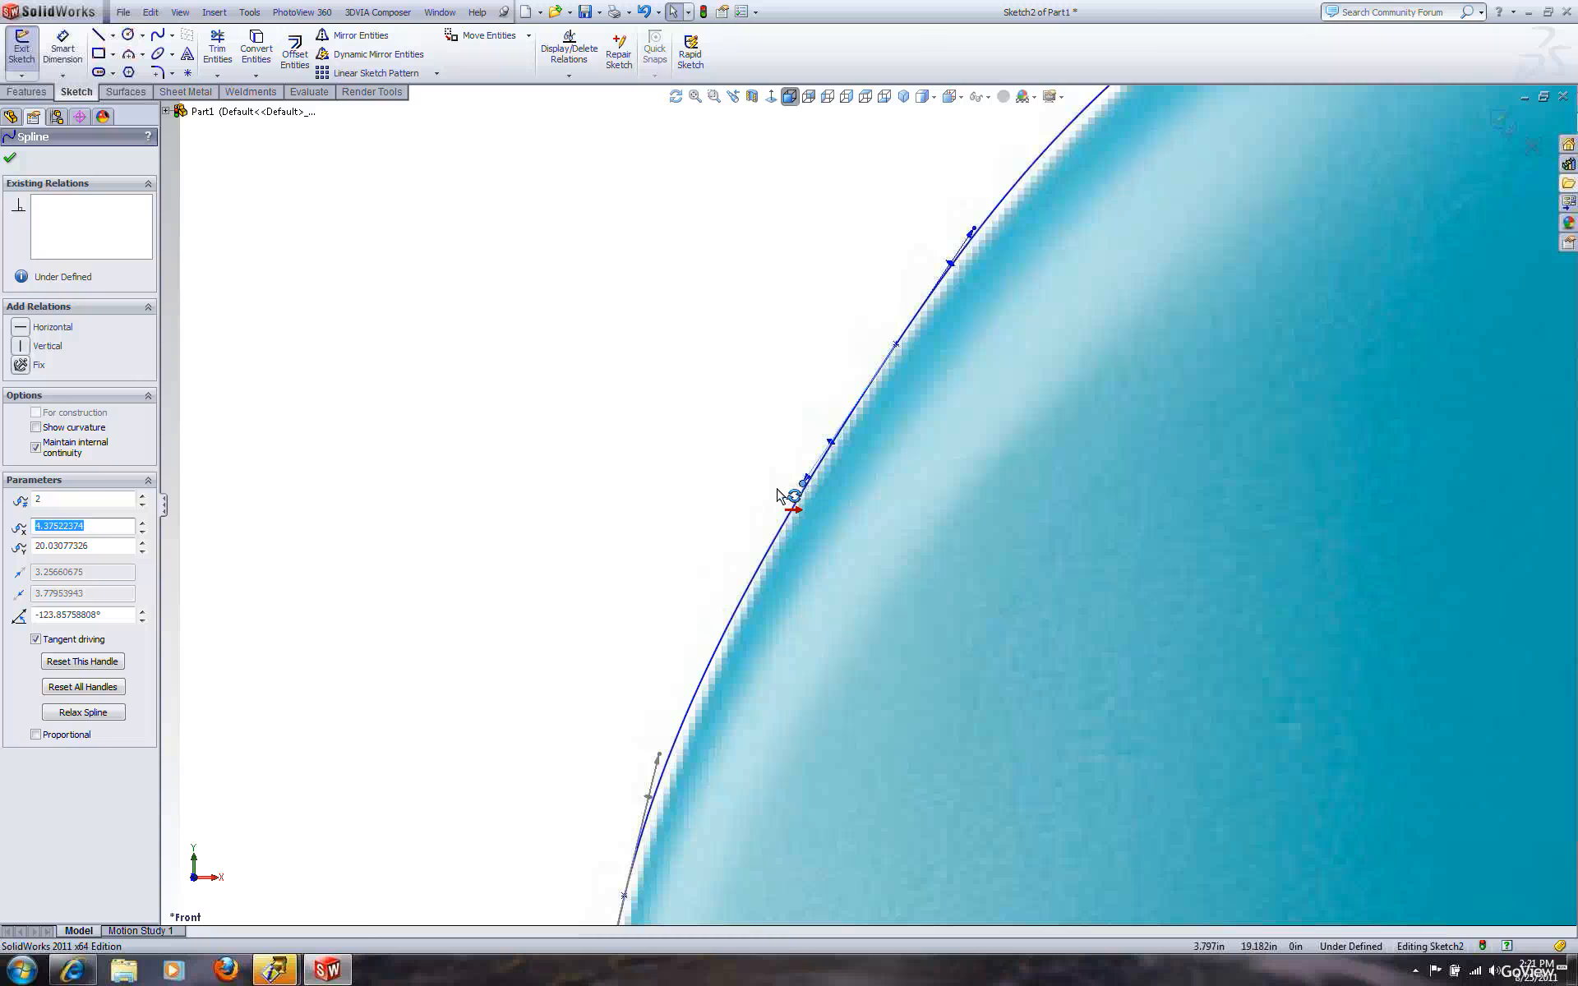
drag(730, 500, 696, 500)
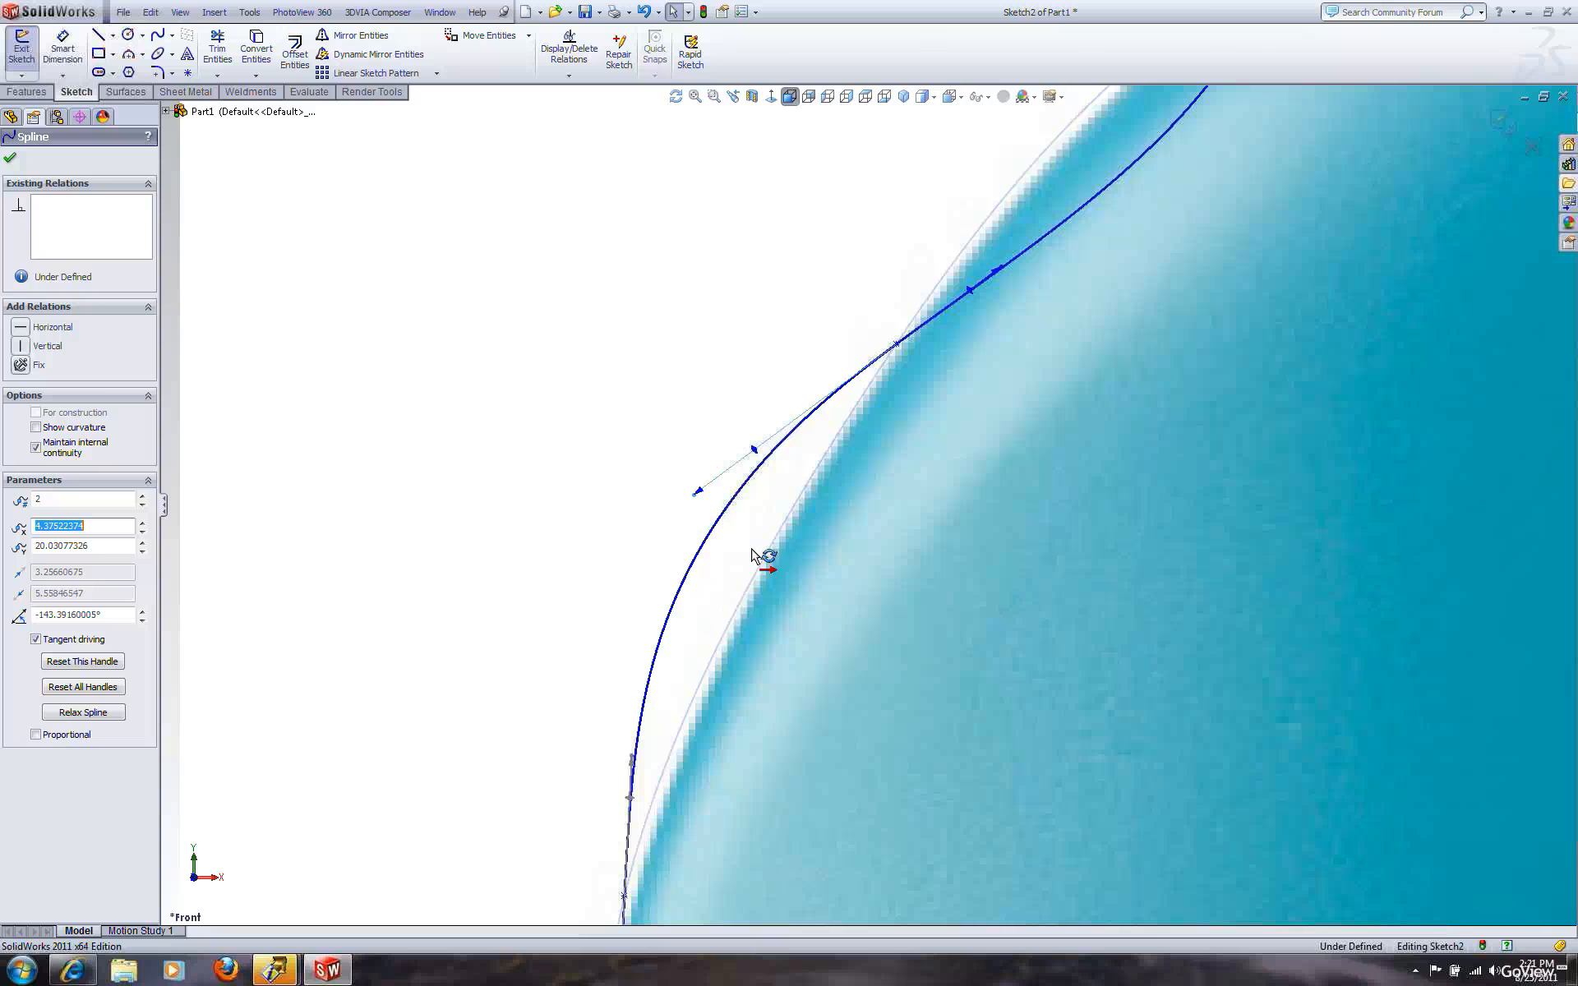
drag(764, 557, 730, 526)
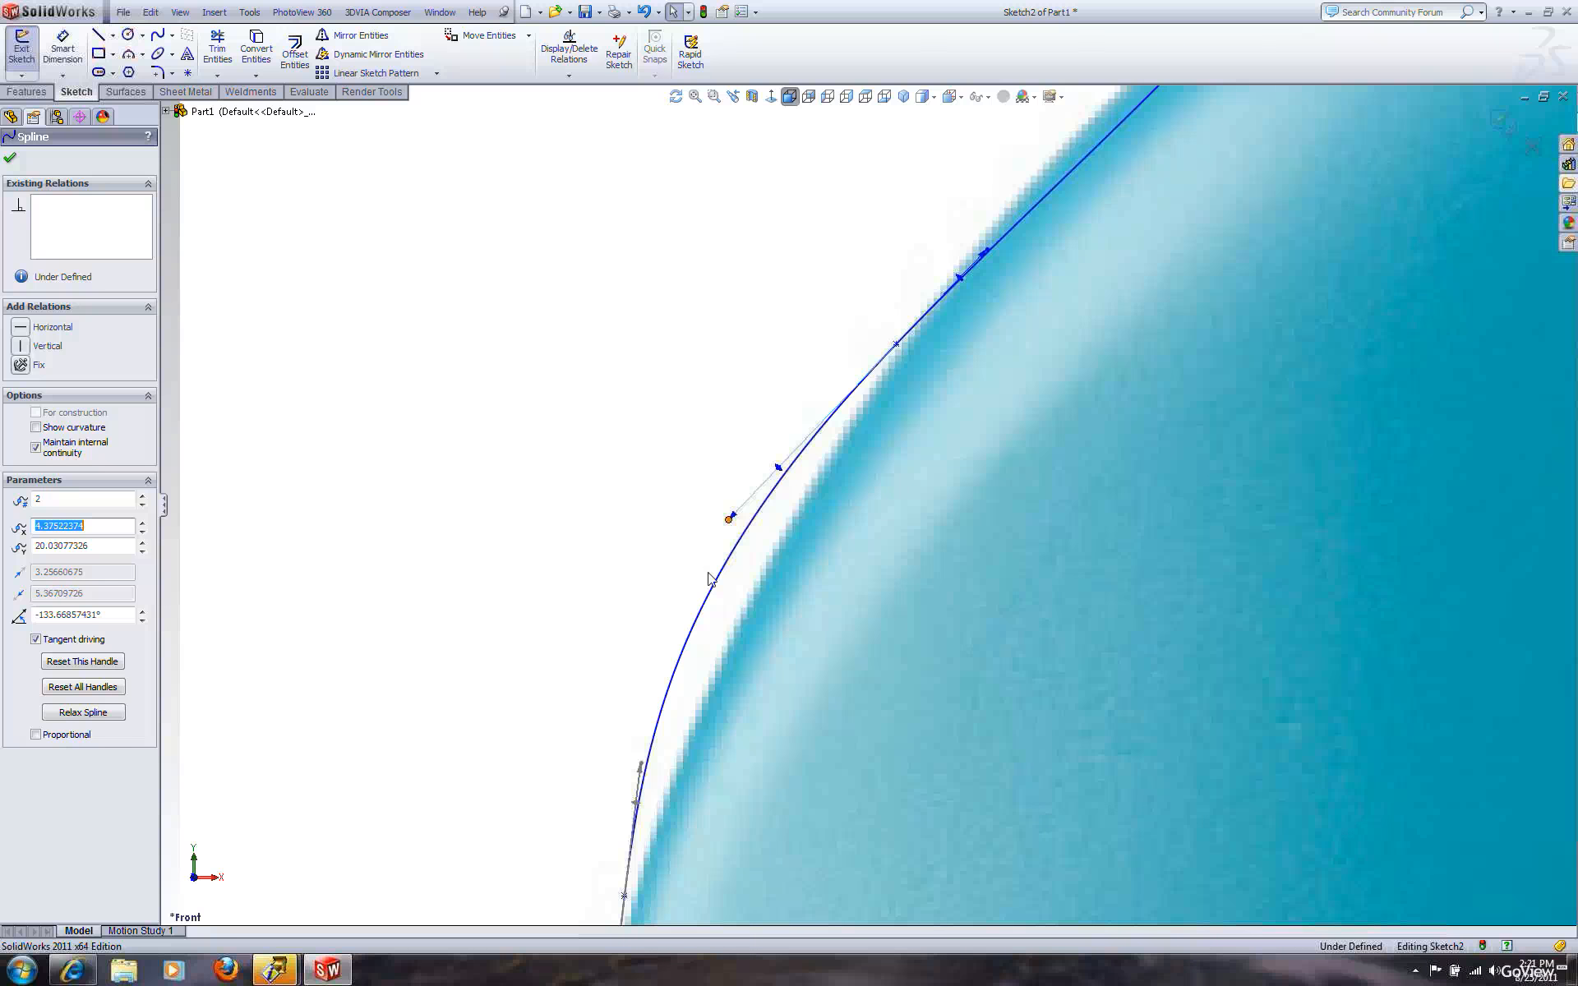
Show the spline's control polygon and drag its shoulder vertices to match the bottle outline
right_click(732, 562)
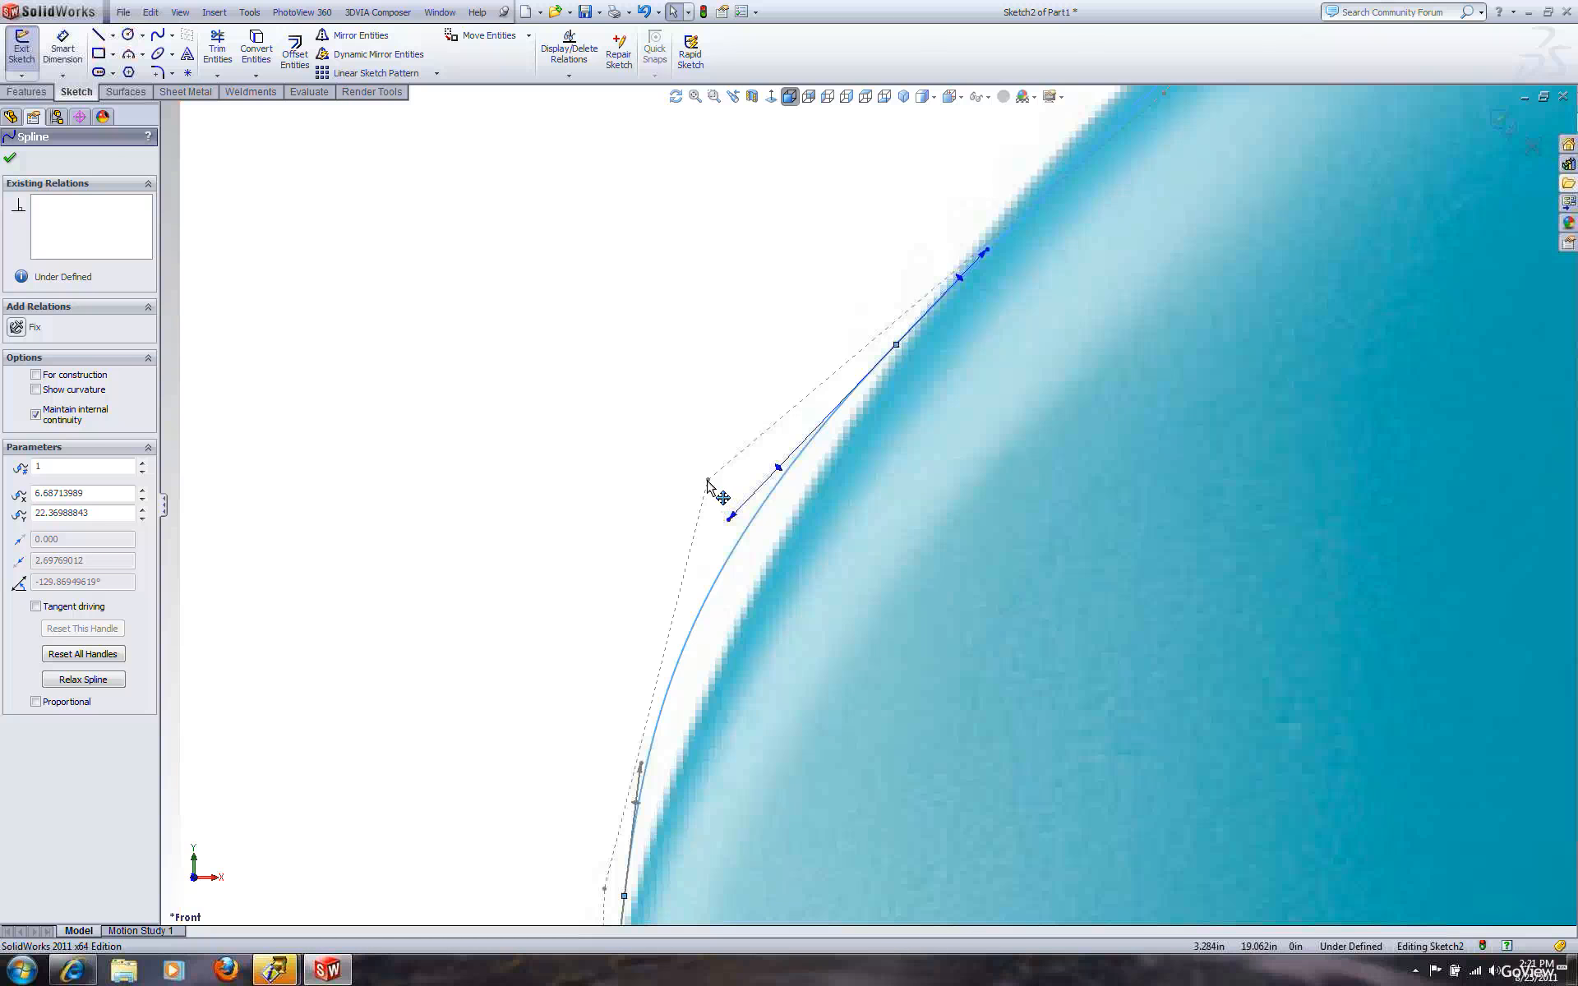
drag(708, 483, 704, 538)
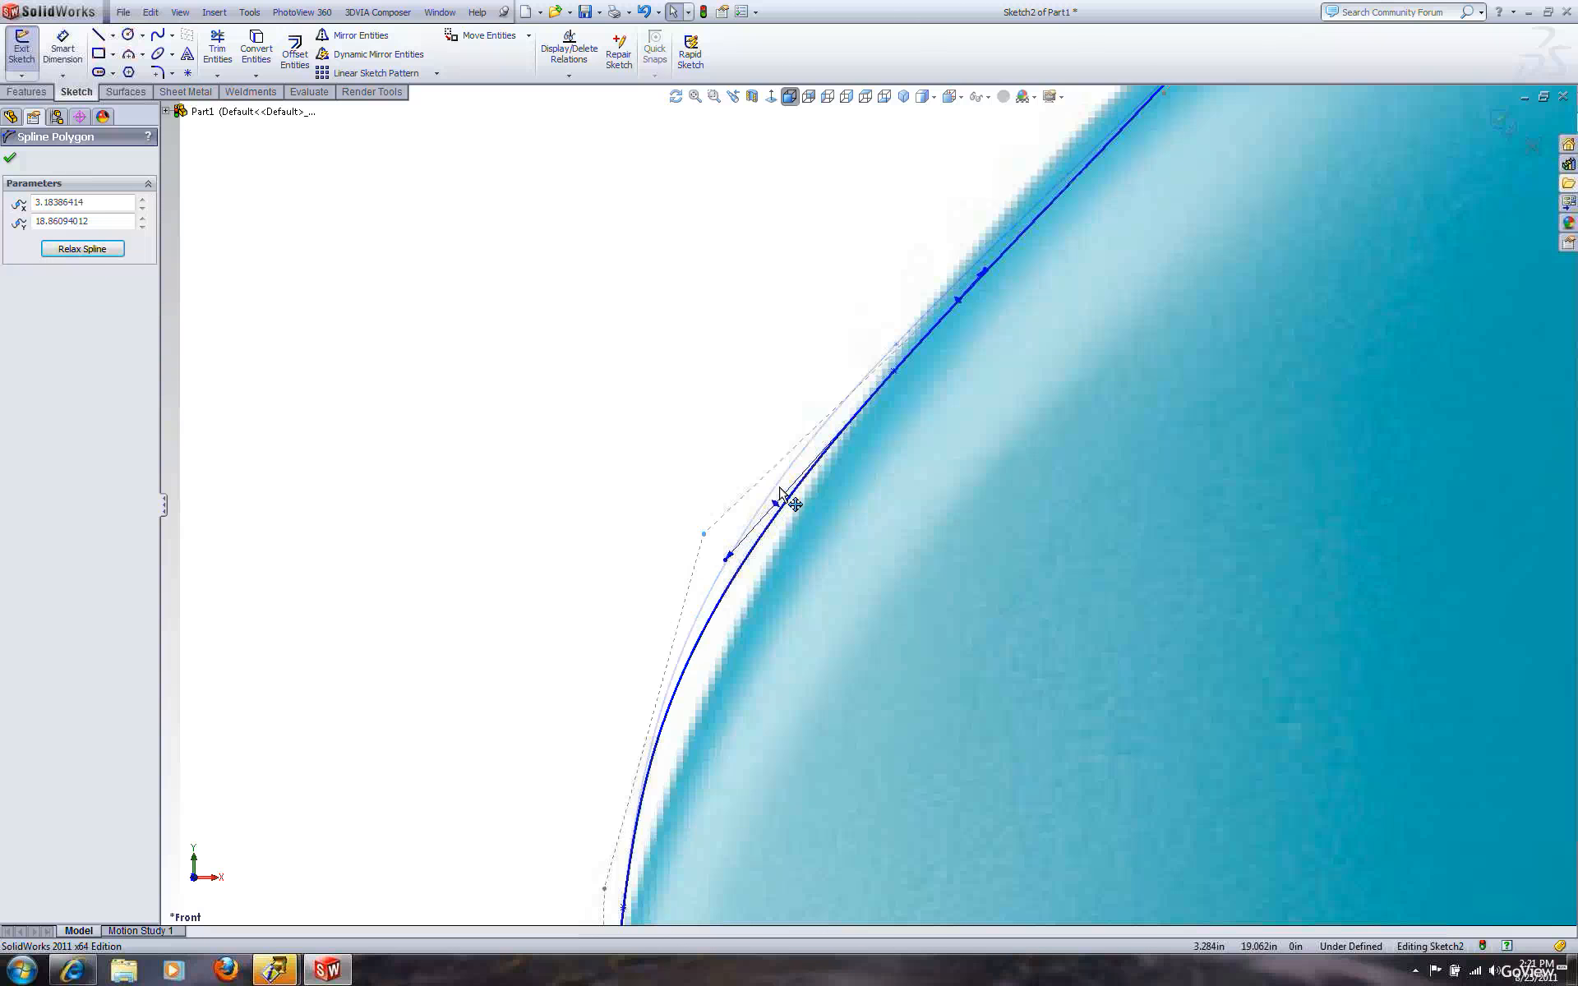
drag(791, 483, 794, 483)
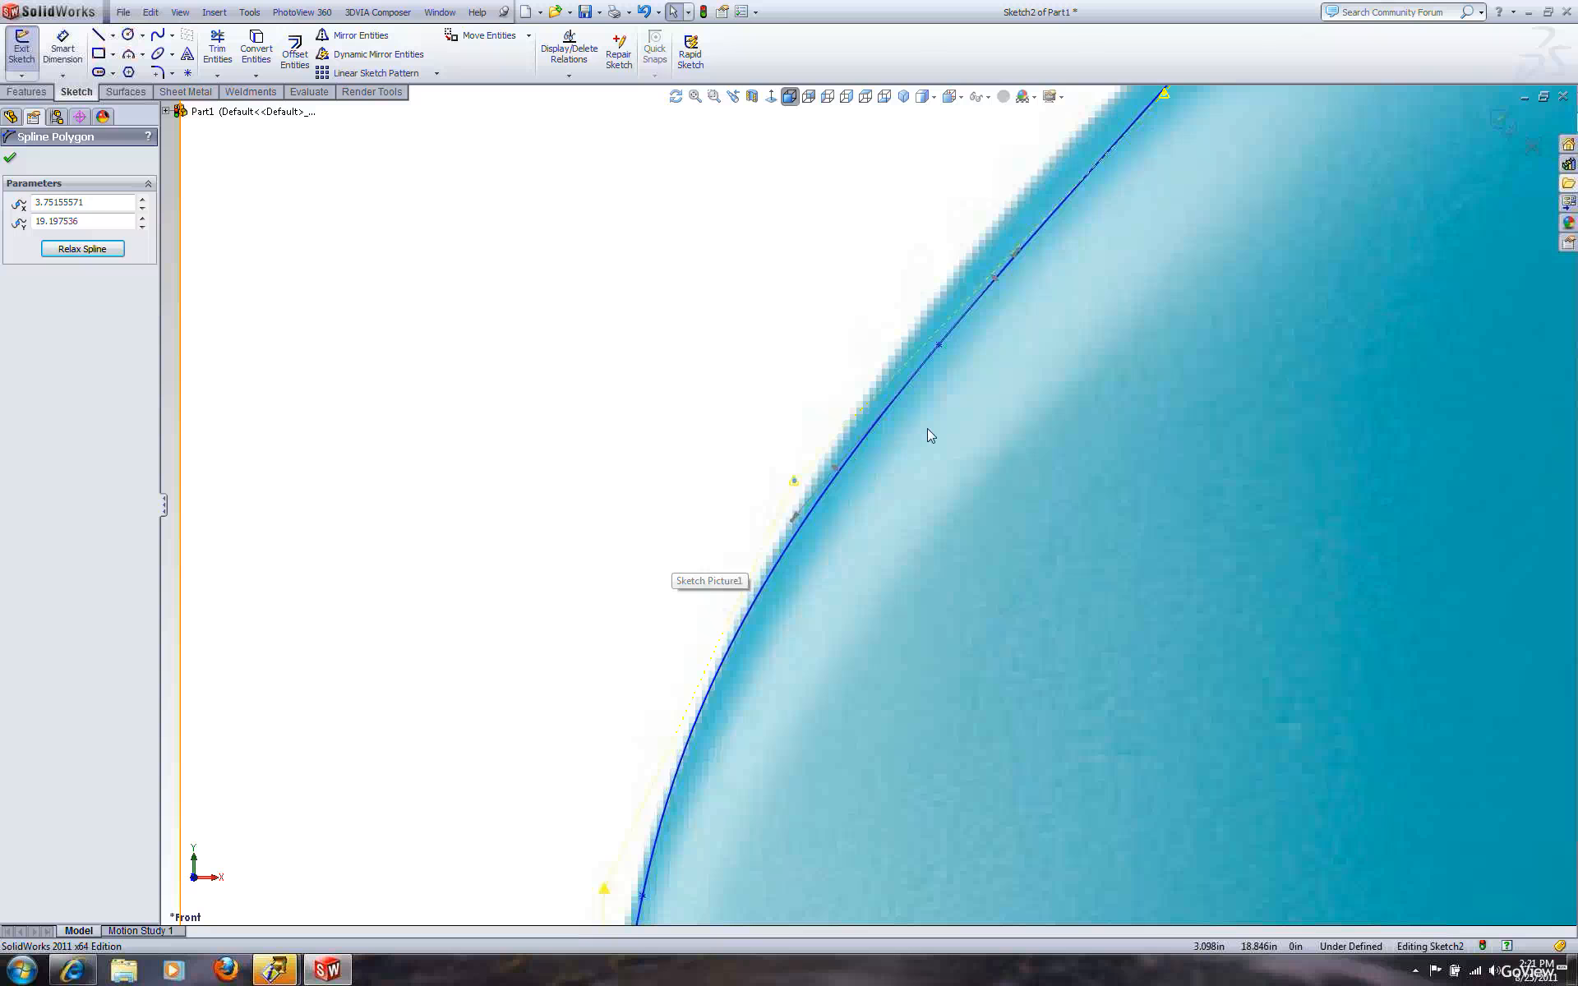
scroll(902, 475, up, 1)
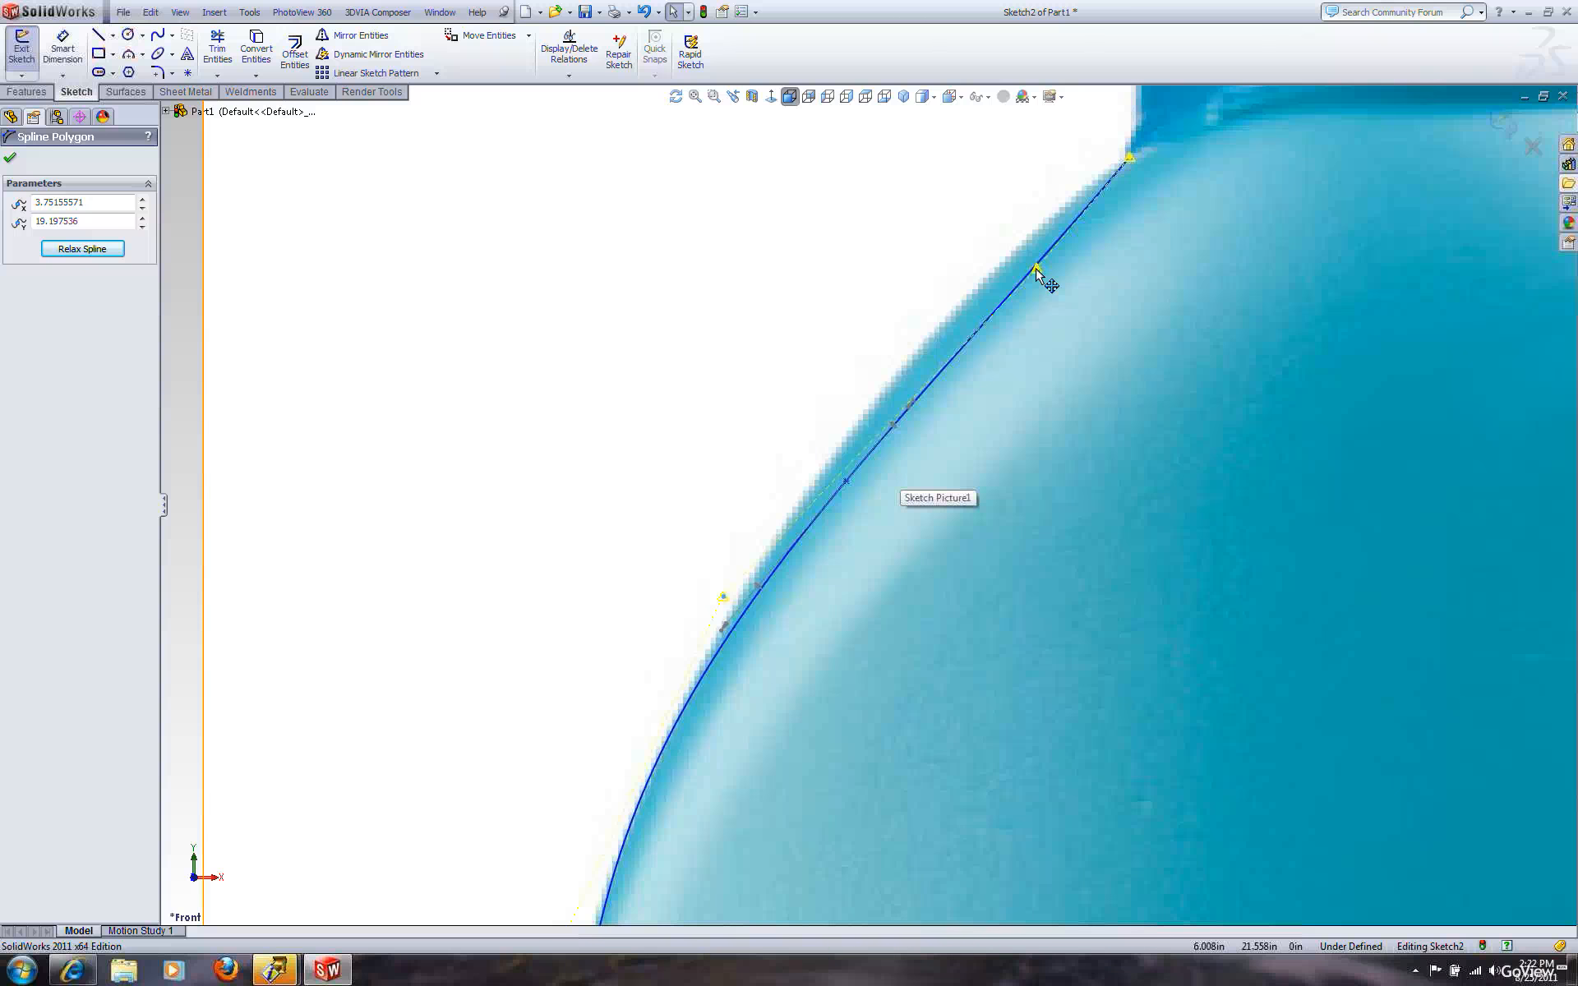
drag(885, 274, 920, 338)
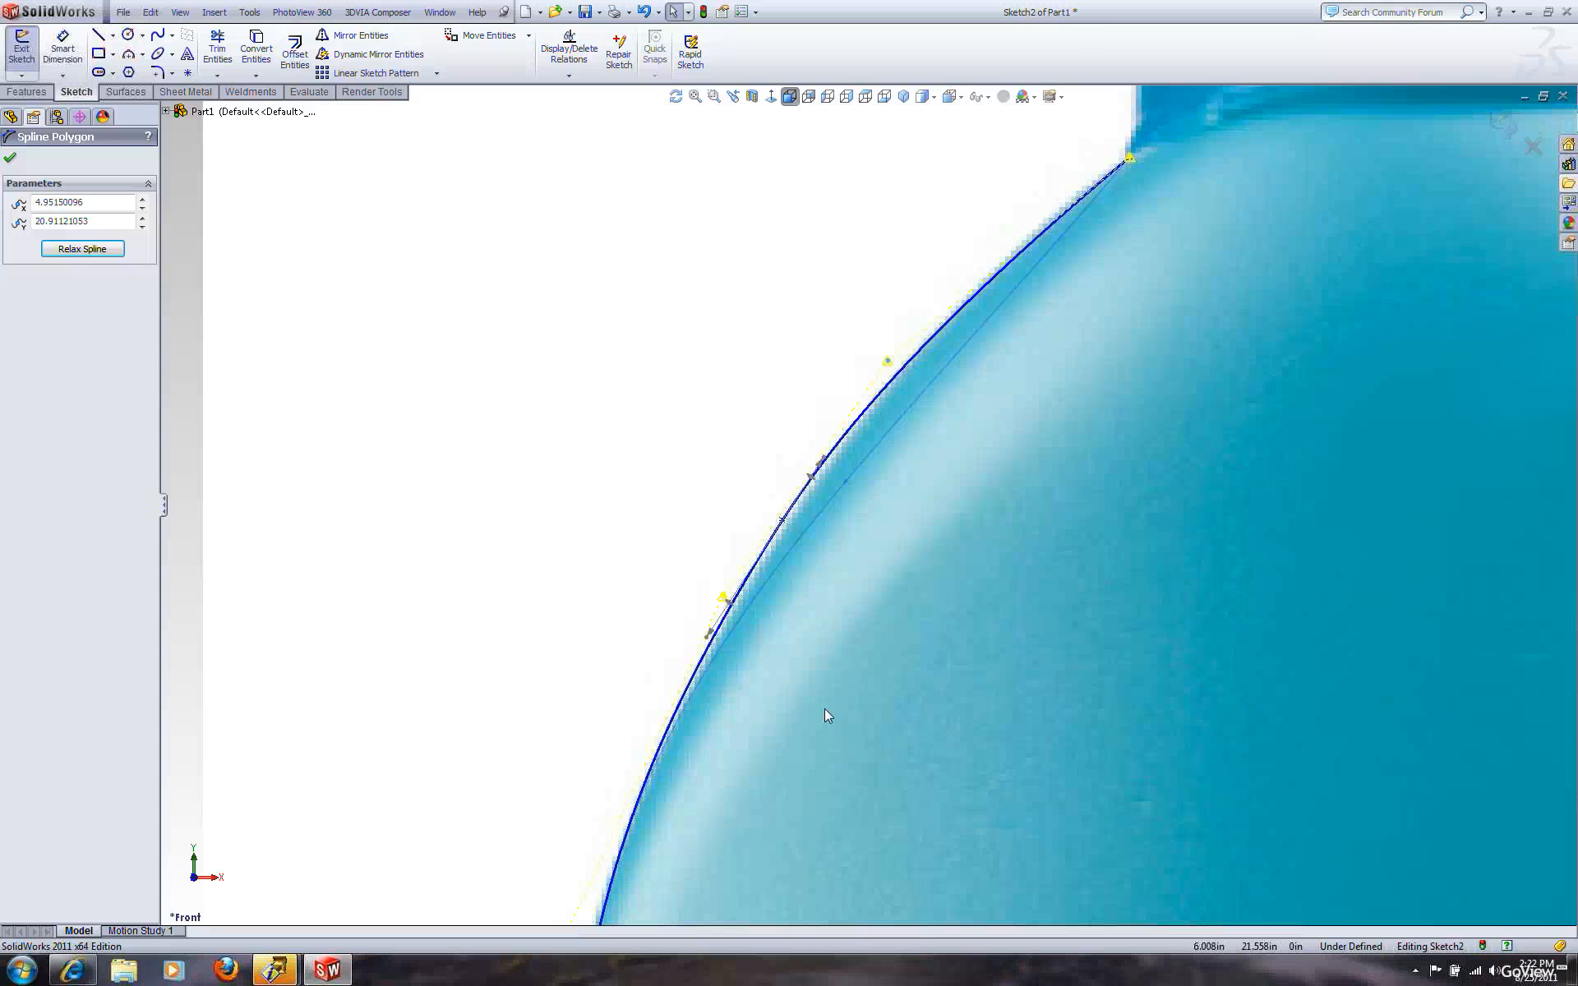
Drag a control vertex near the waist to follow the bottle's inward curve
scroll(825, 713, up, 5)
scroll(855, 801, down, 4)
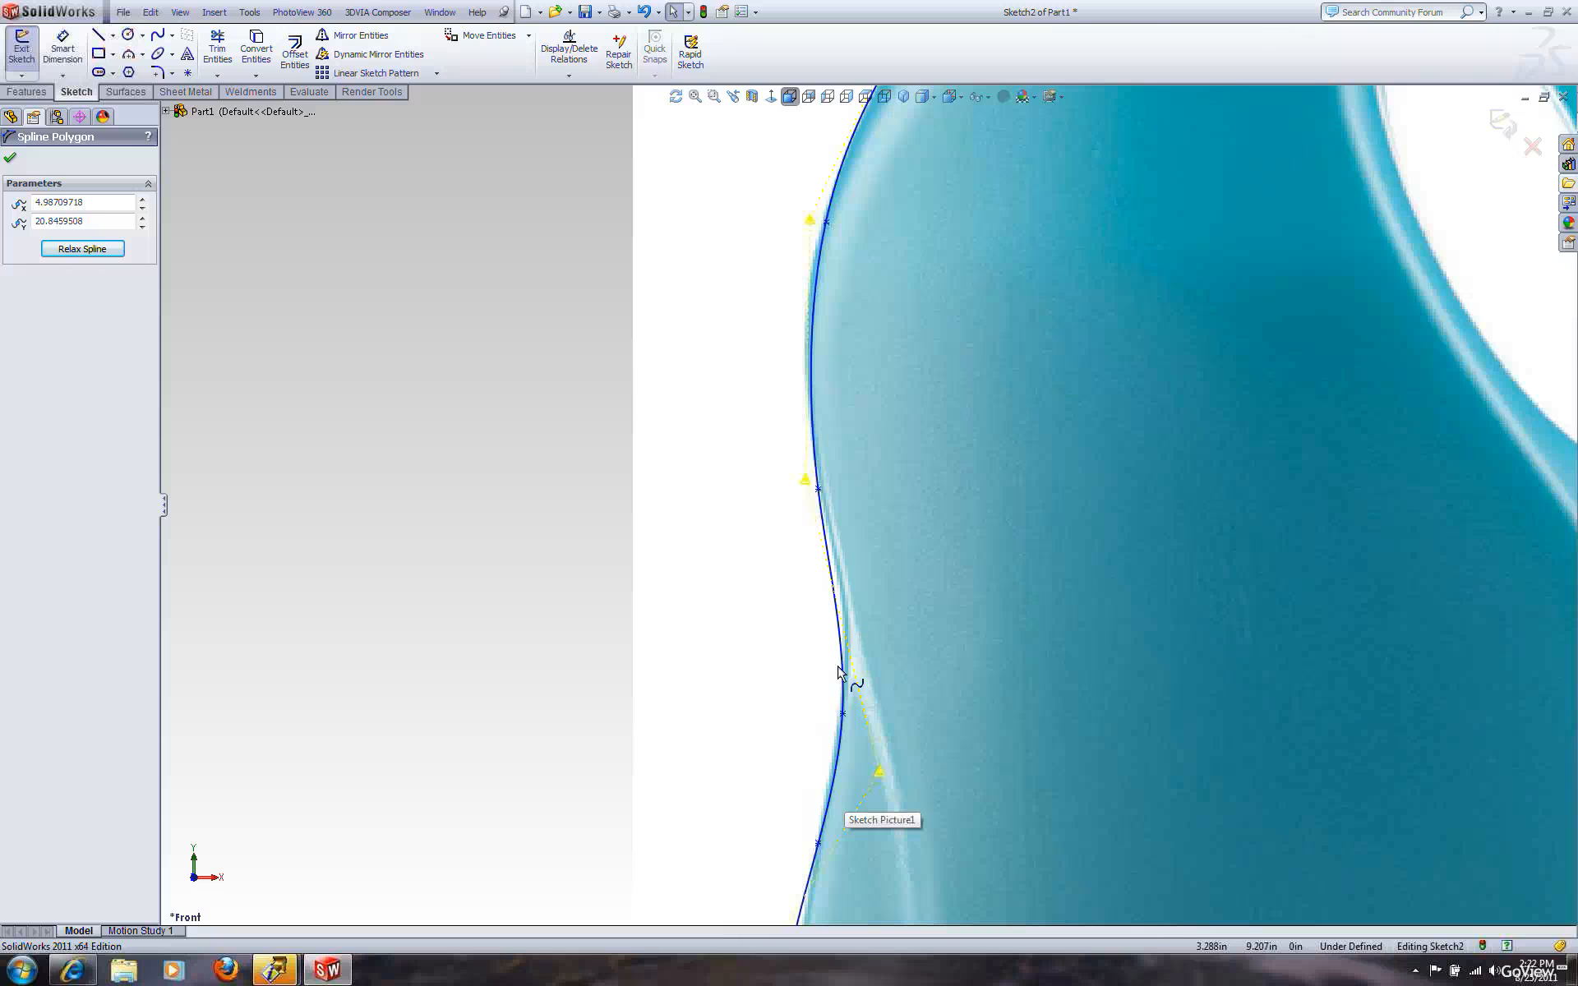
drag(879, 772, 879, 695)
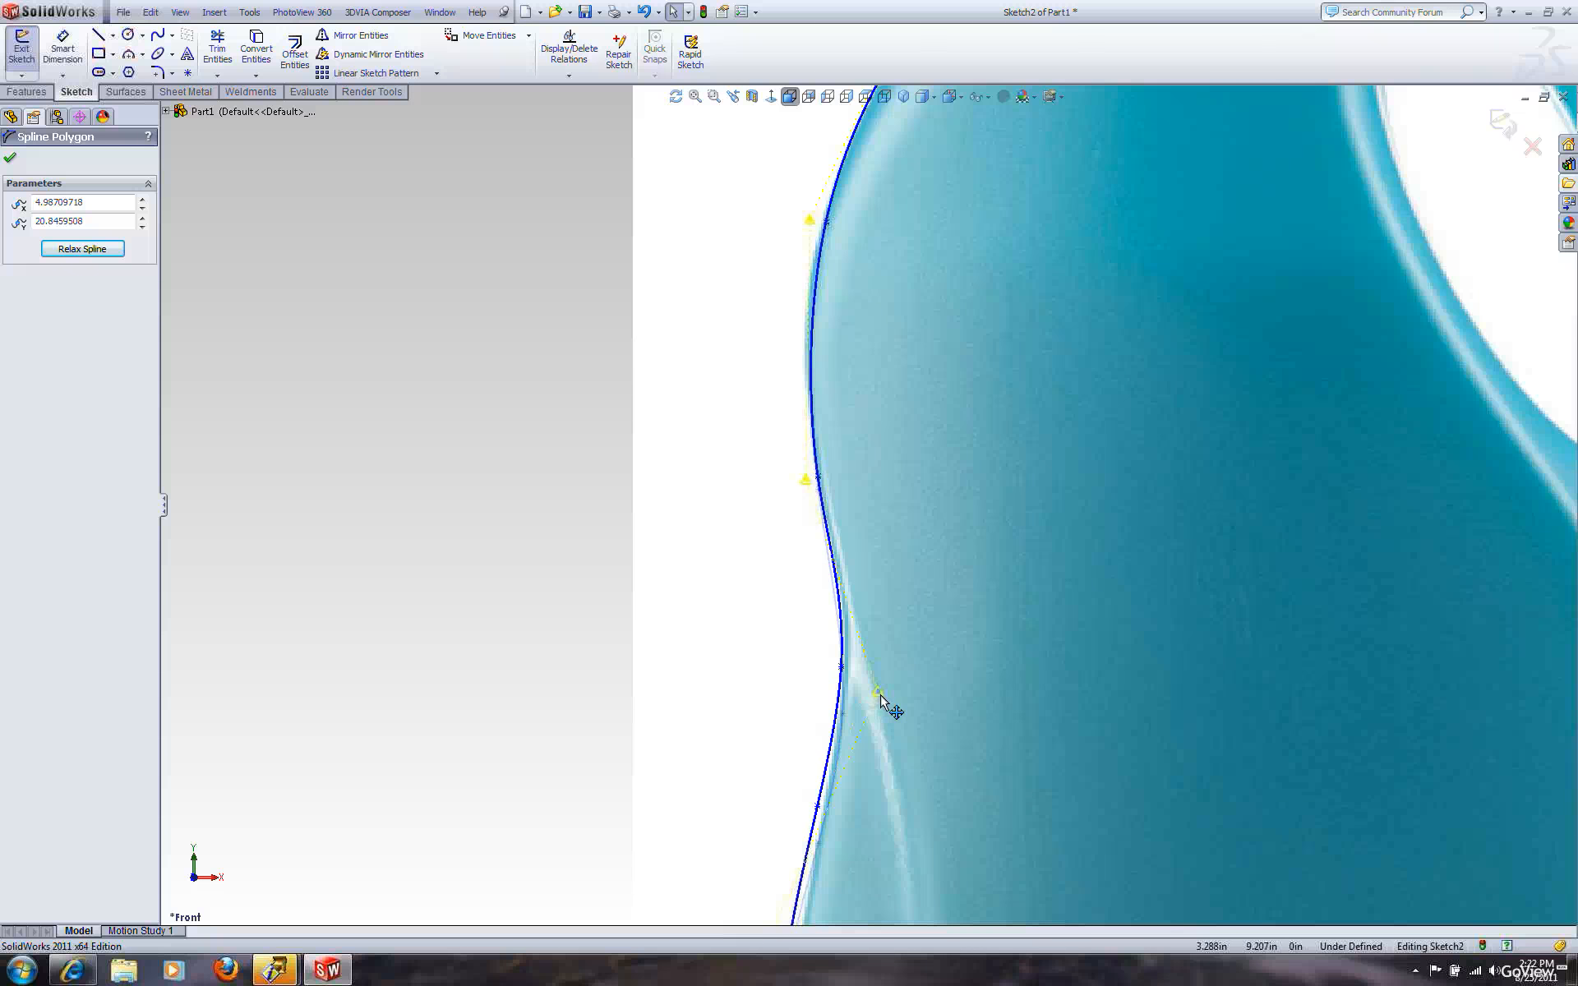
Move a lower control vertex so the spline fits the curve above the base
scroll(911, 541, up, 5)
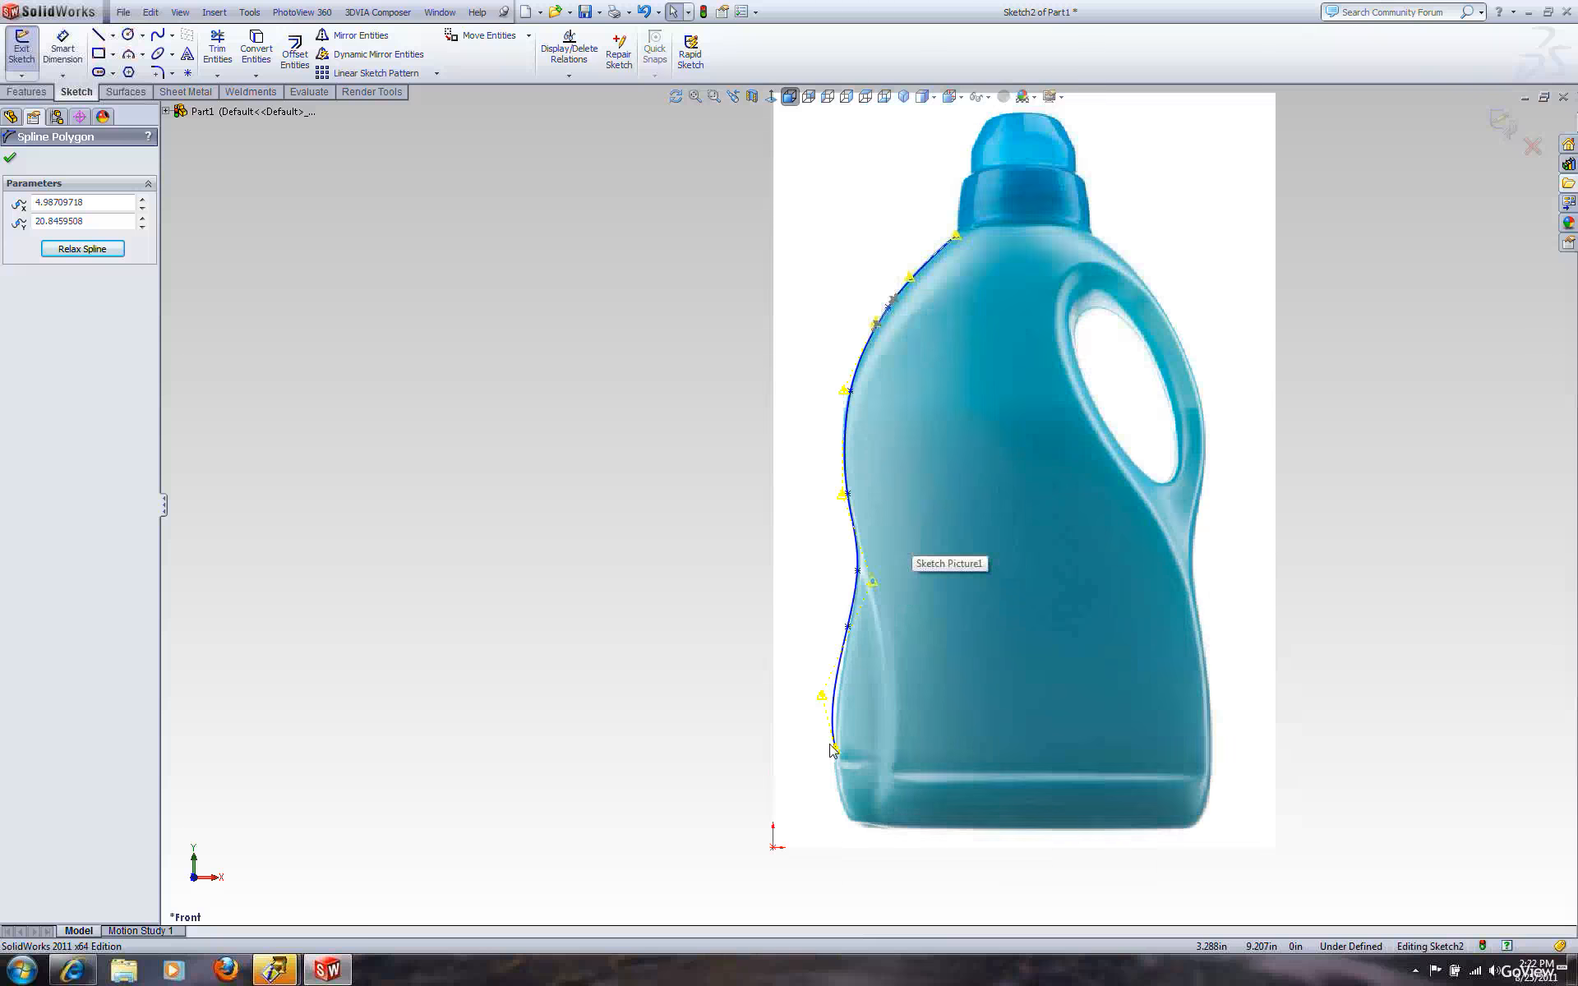
scroll(838, 695, down, 4)
click(835, 588)
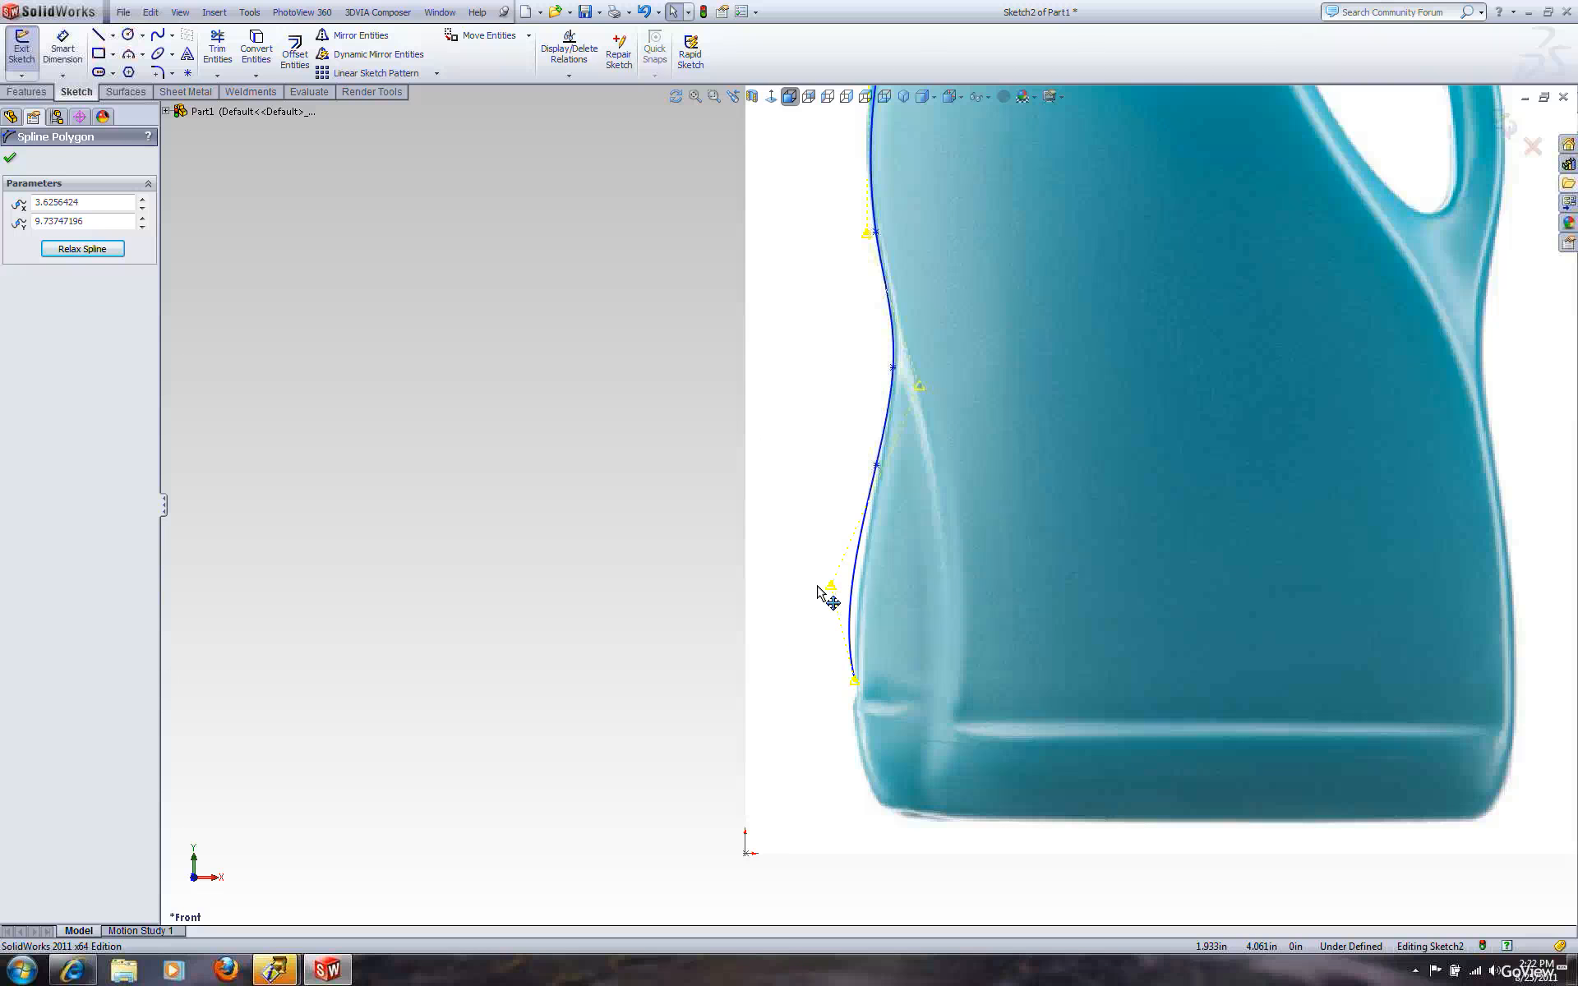
click(834, 589)
drag(843, 589, 836, 601)
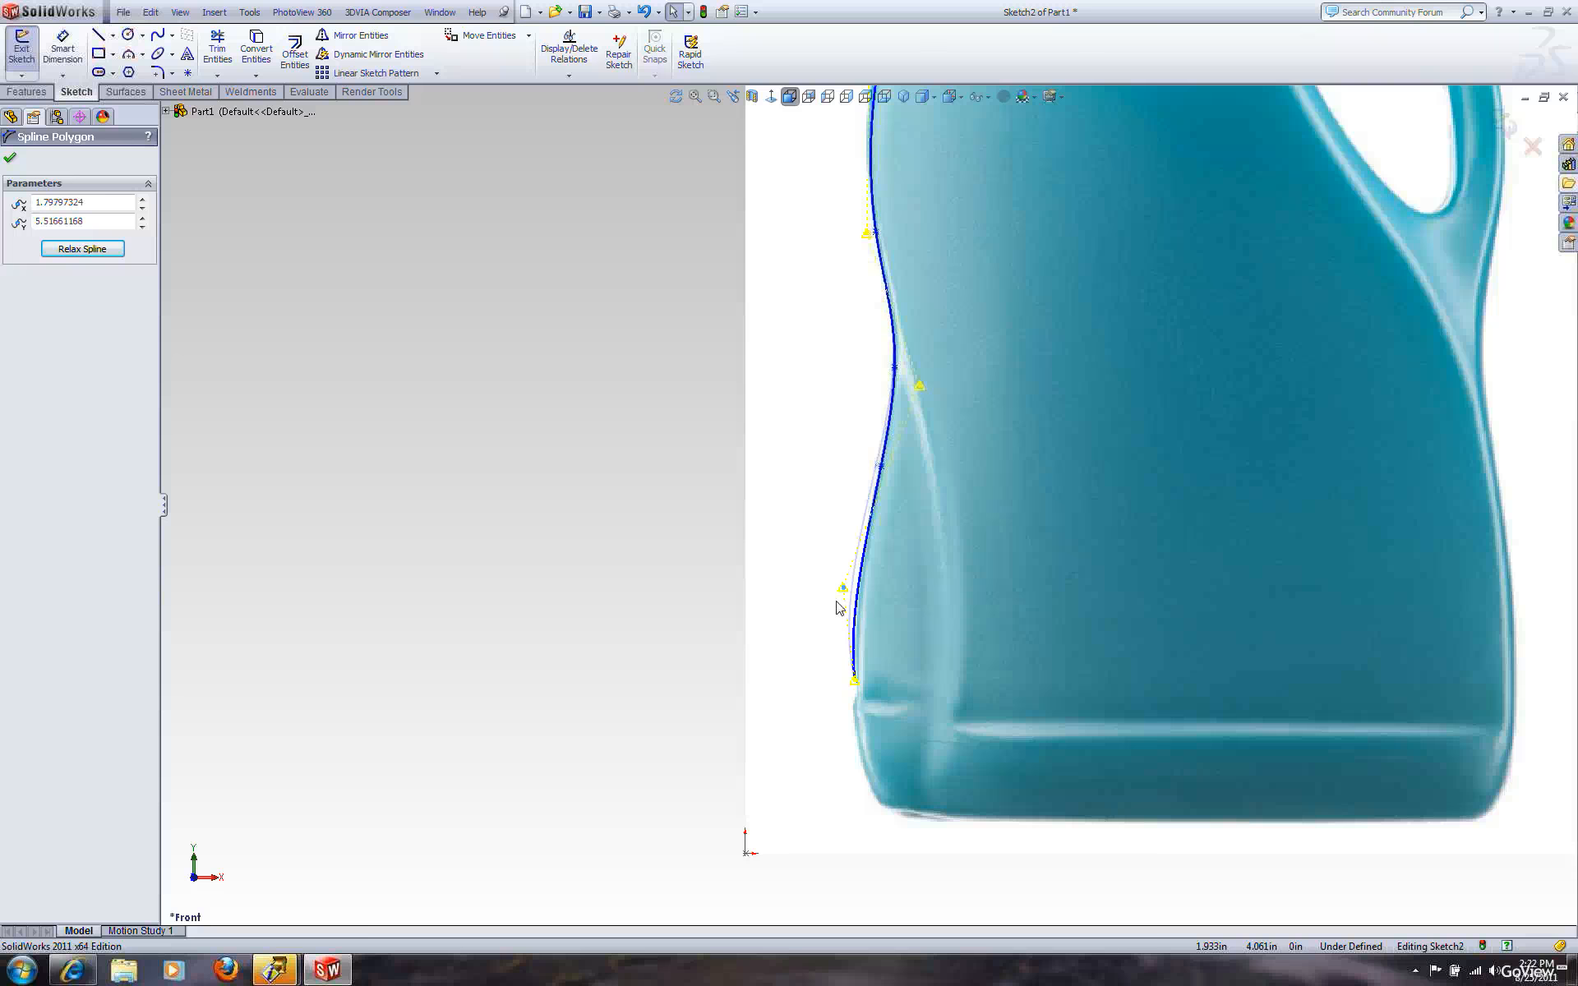
click(817, 737)
Inspect the whole adjusted spline against the bottle outline
scroll(878, 525, up, 5)
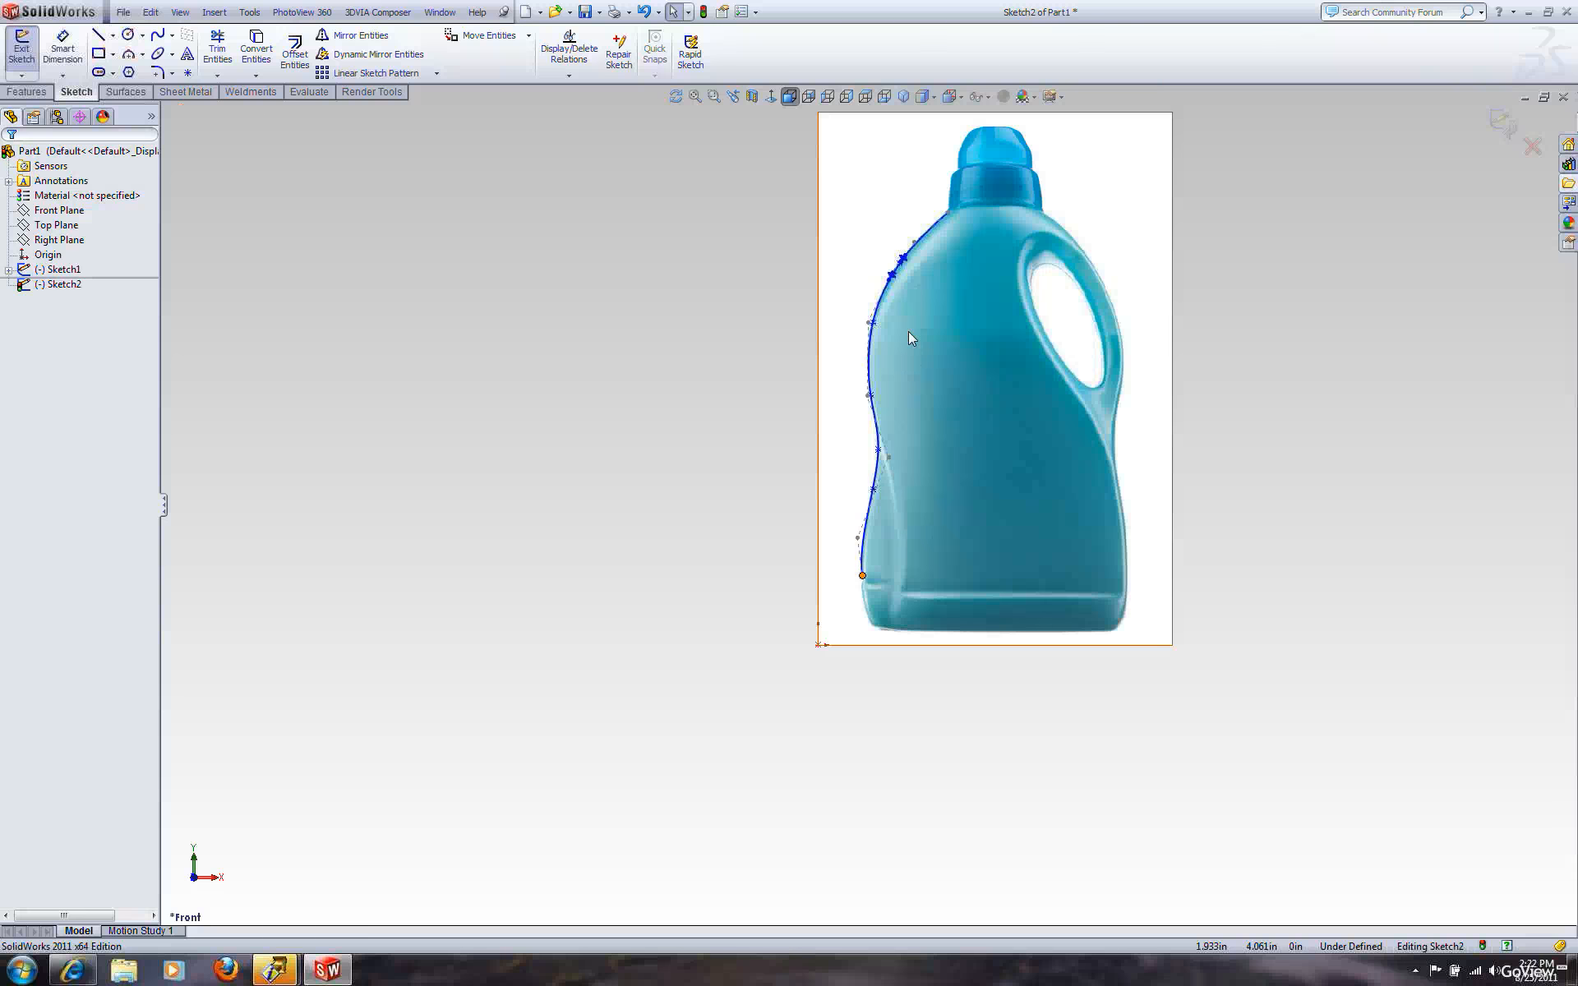
scroll(909, 332, down, 3)
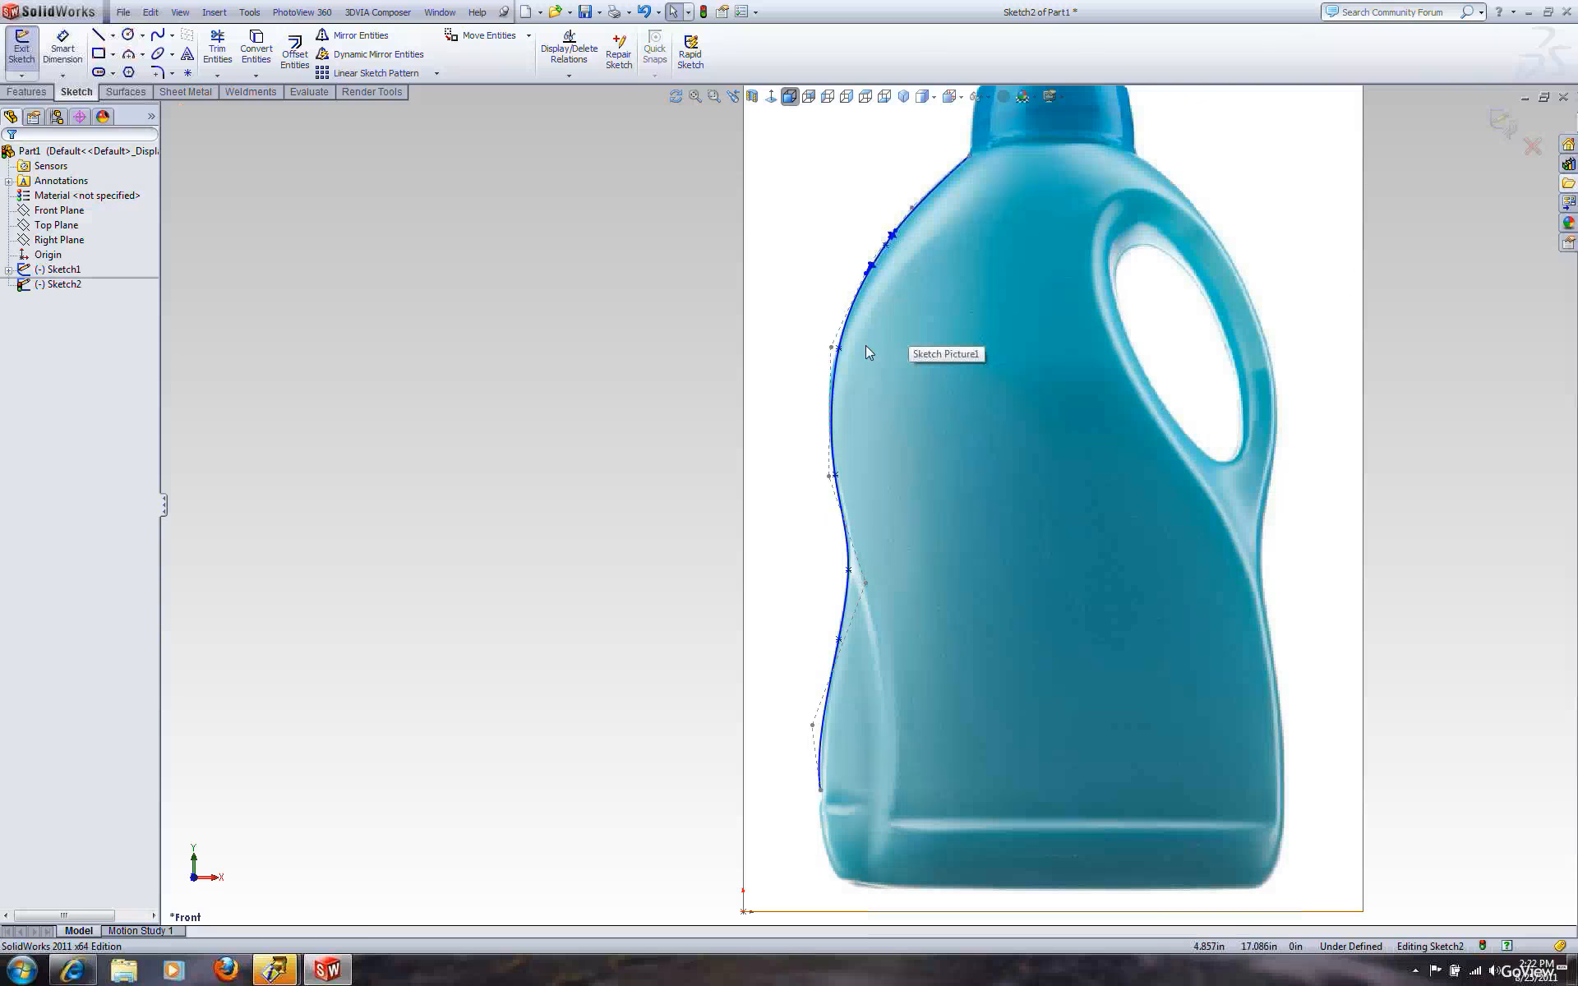
click(823, 348)
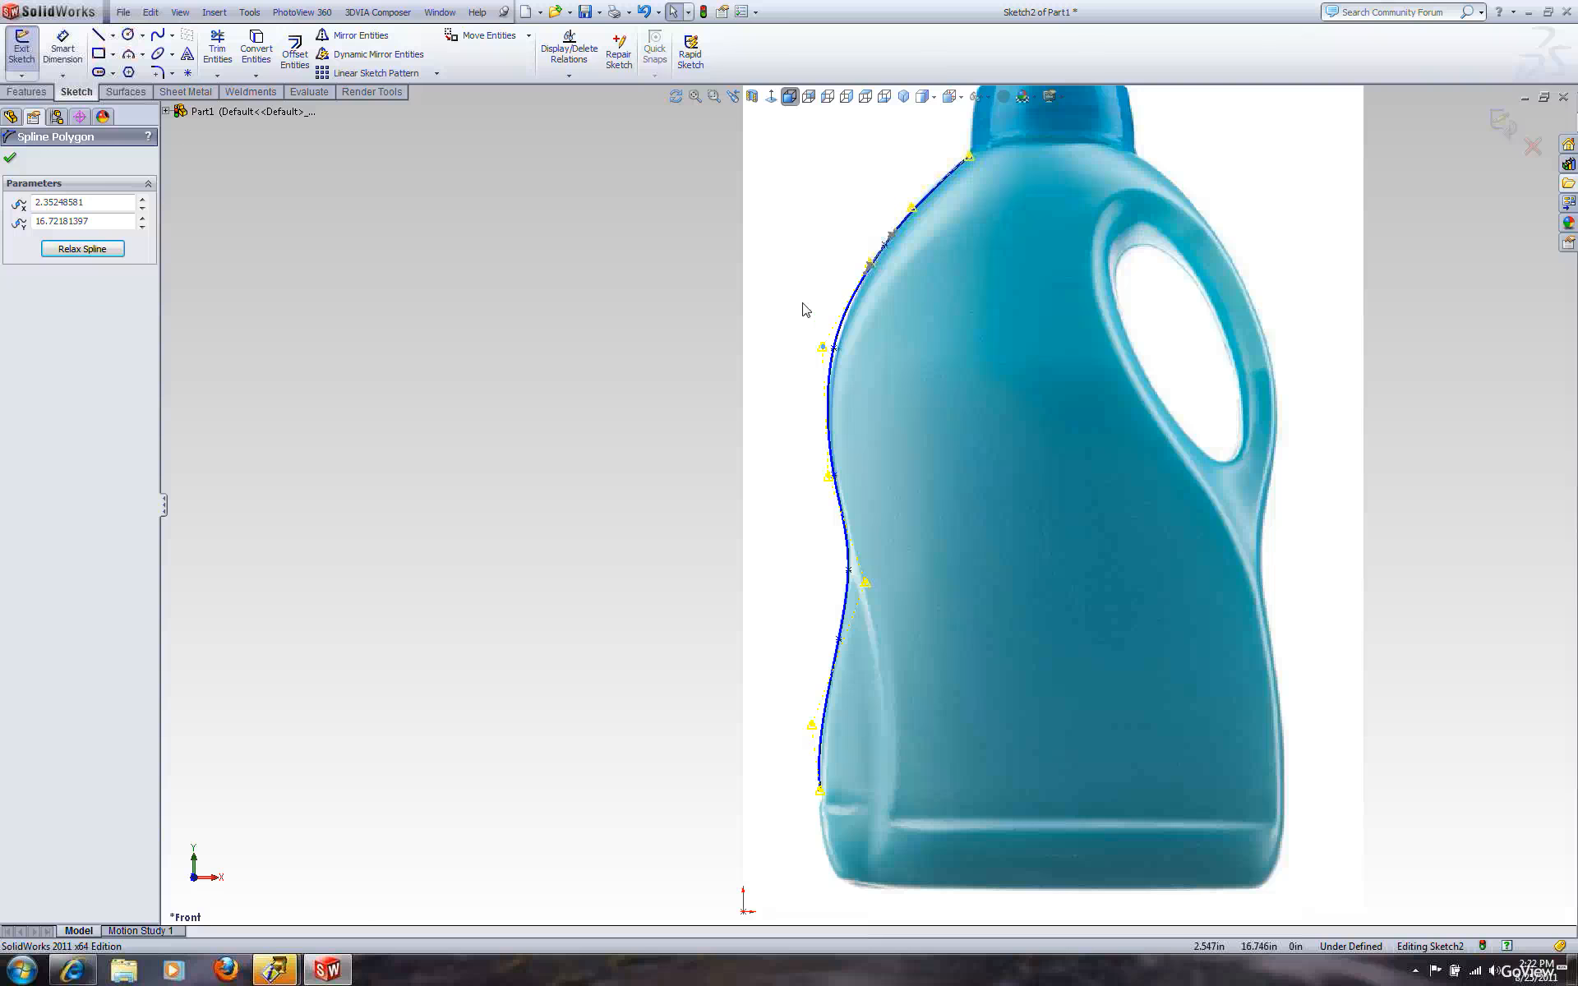
click(631, 474)
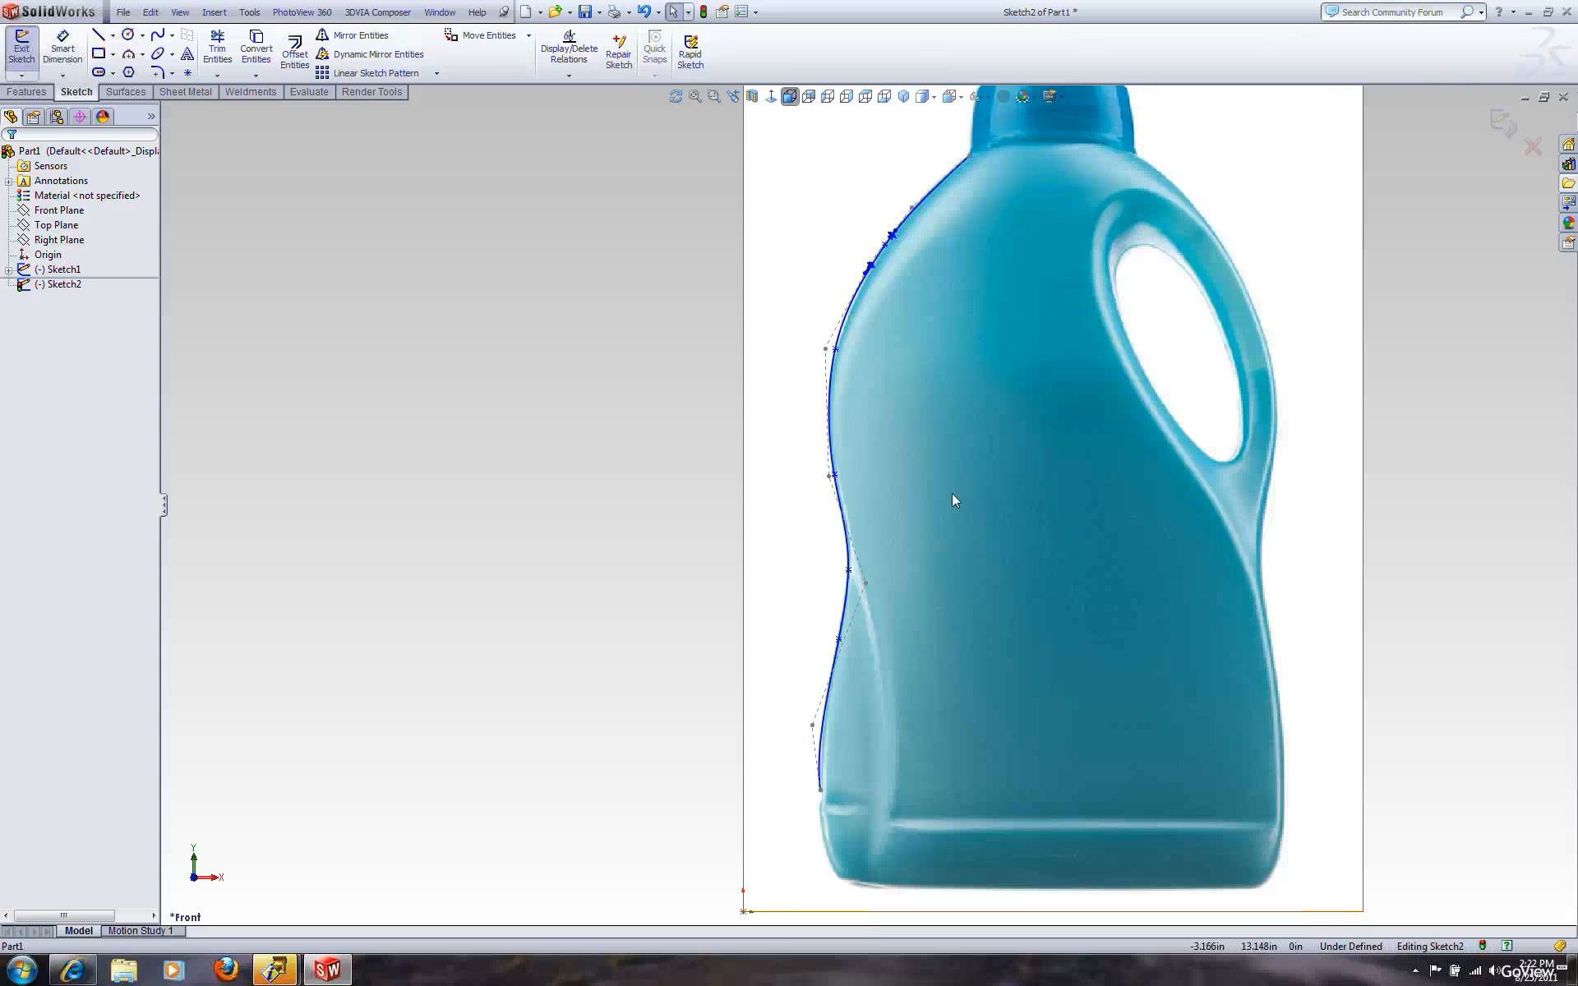
right_click(983, 519)
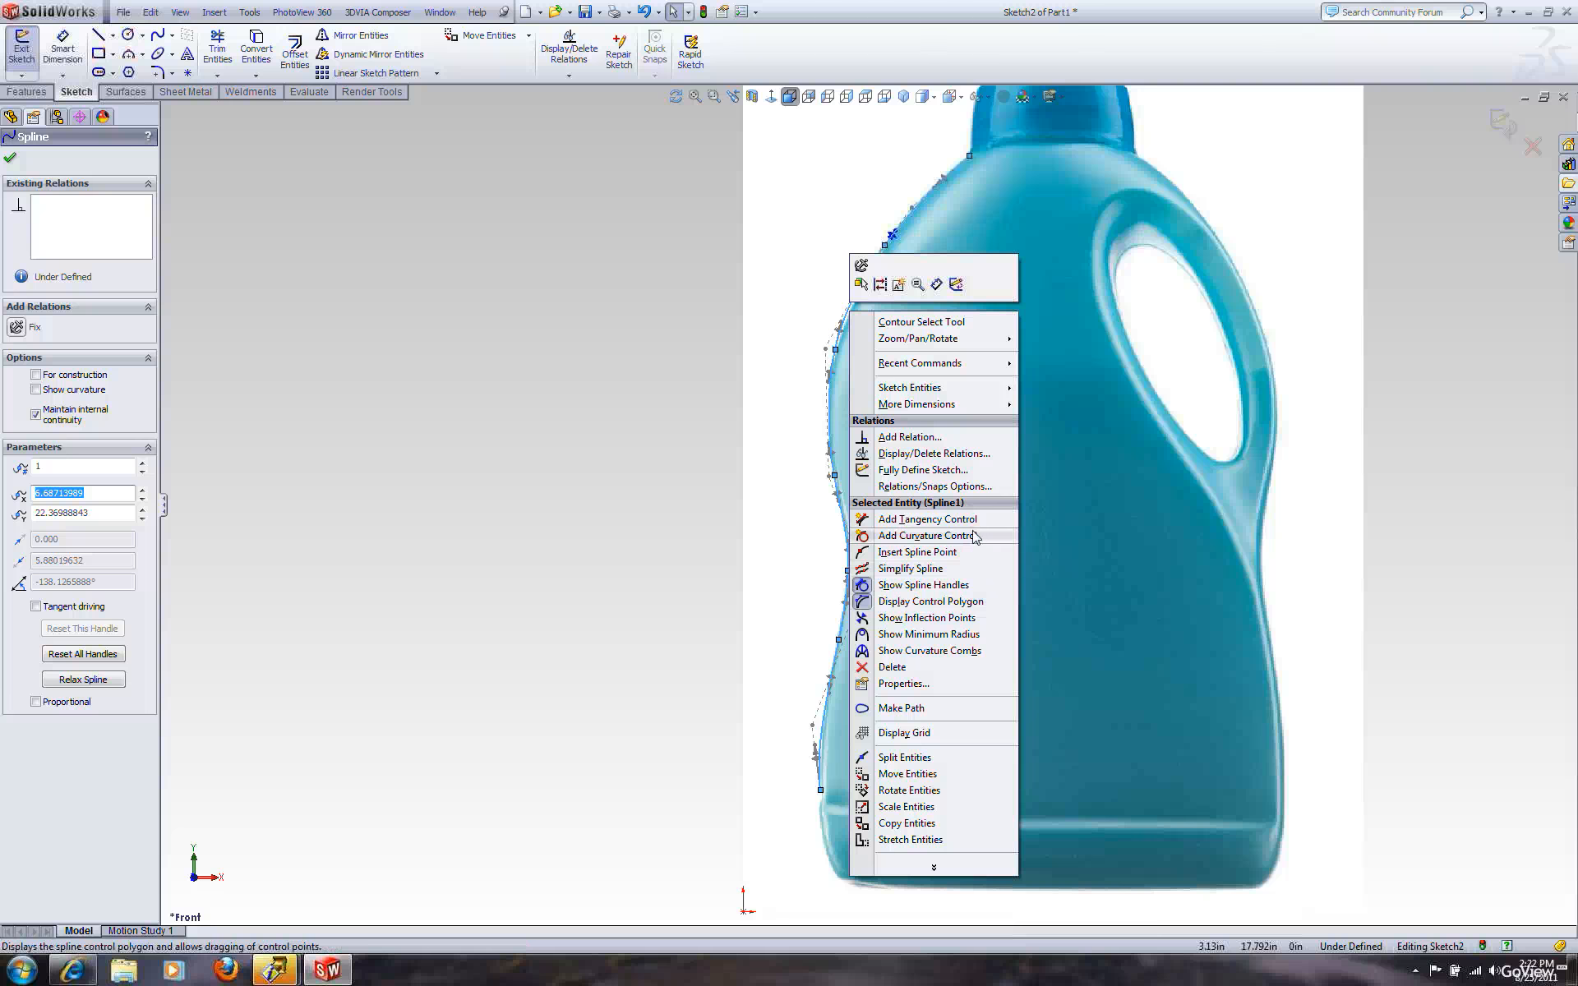
click(666, 416)
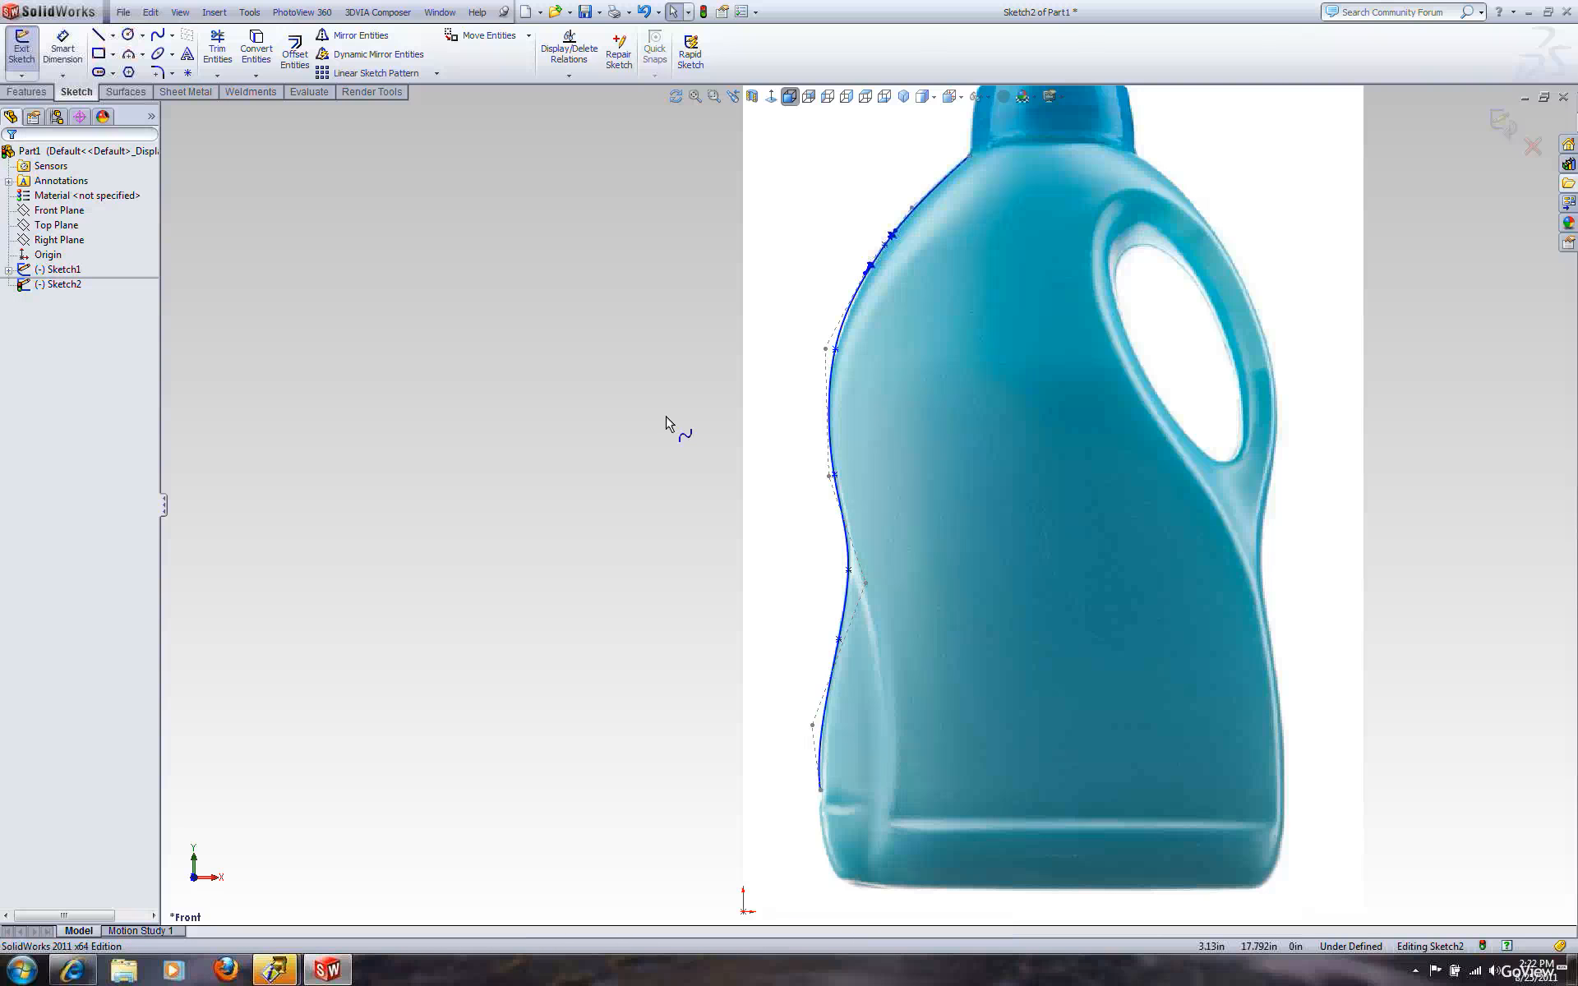